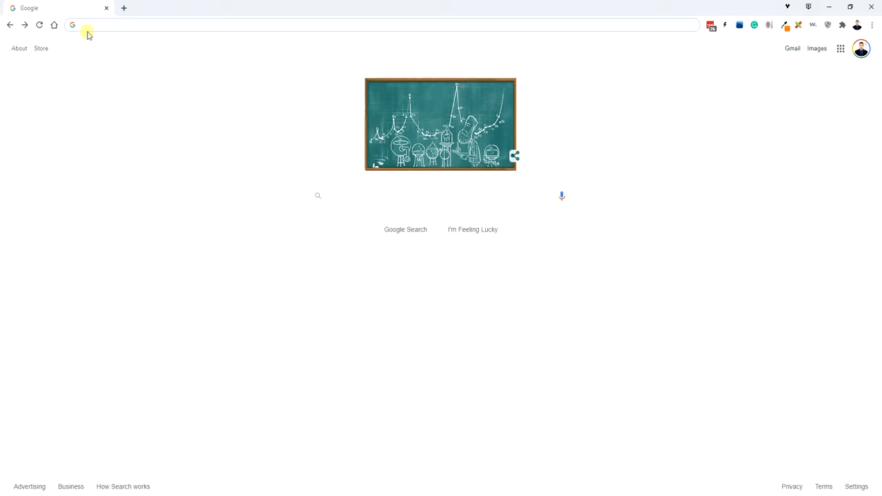
pyautogui.click(80, 22)
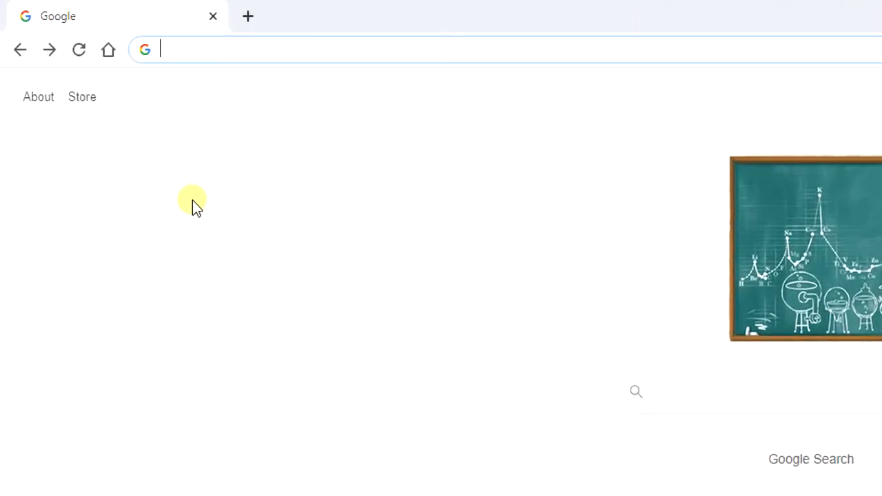
pyautogui.write('www.')
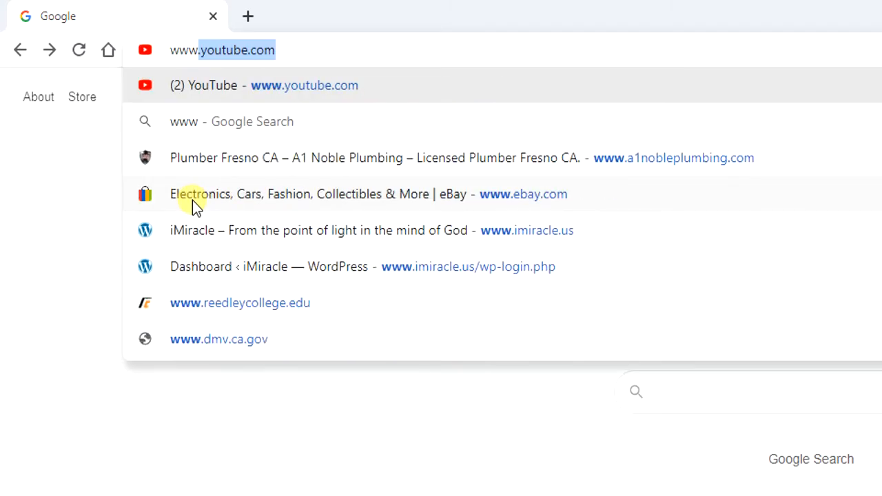
pyautogui.write('reedle')
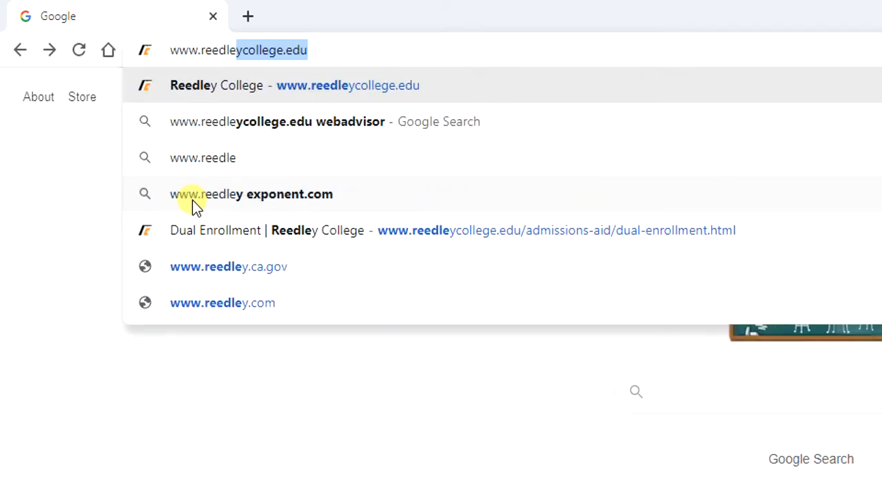
pyautogui.write('ycollege.edu')
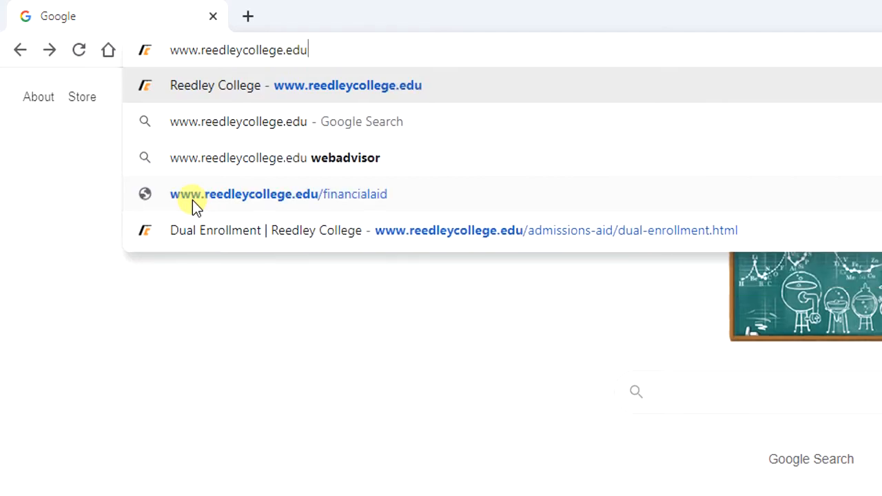
pyautogui.press('Return')
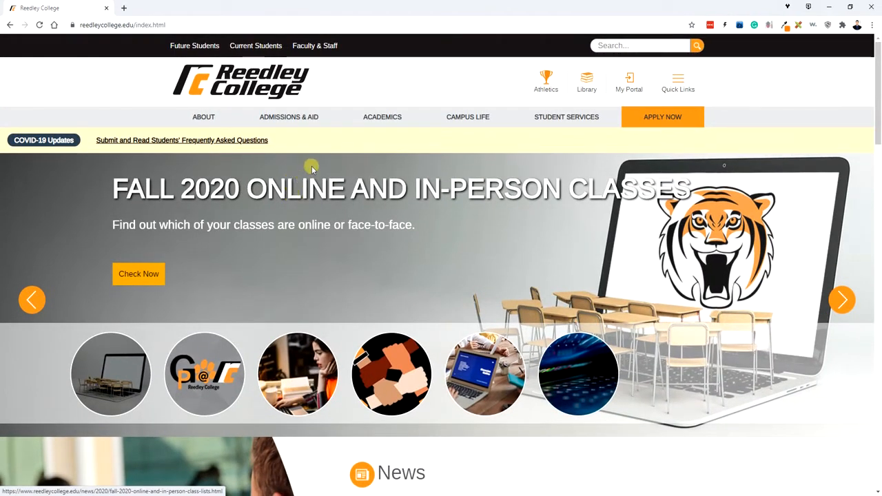
# Open High School Dual Enrollment from the ADMISSIONS & AID menu.
pyautogui.moveTo(315, 117)
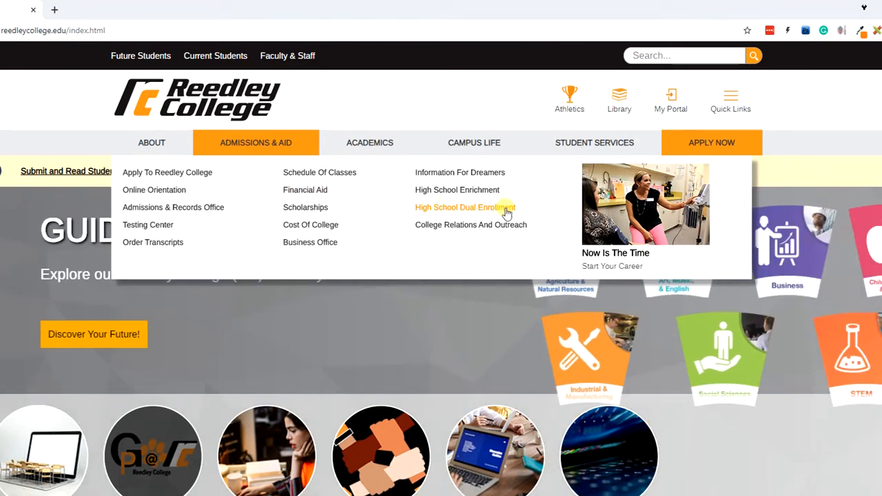
pyautogui.click(507, 210)
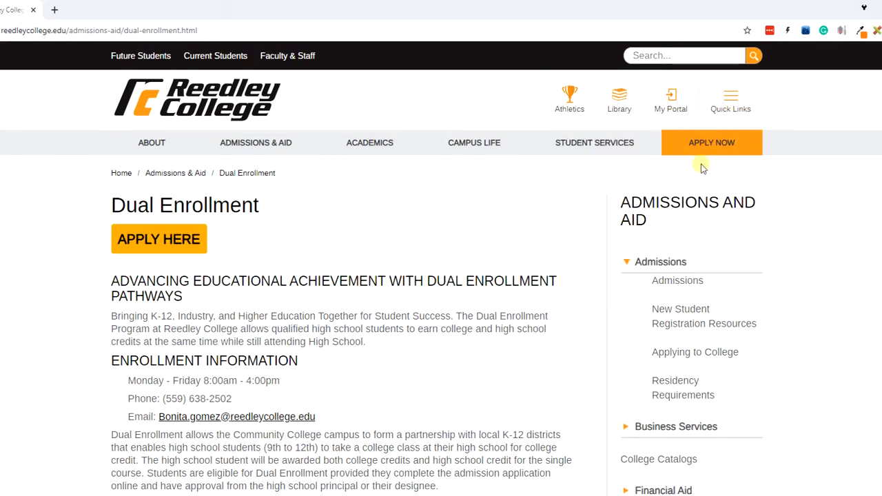
# Go from APPLY HERE through Create an Account to the sign-up form's Personal Information page.
pyautogui.click(155, 241)
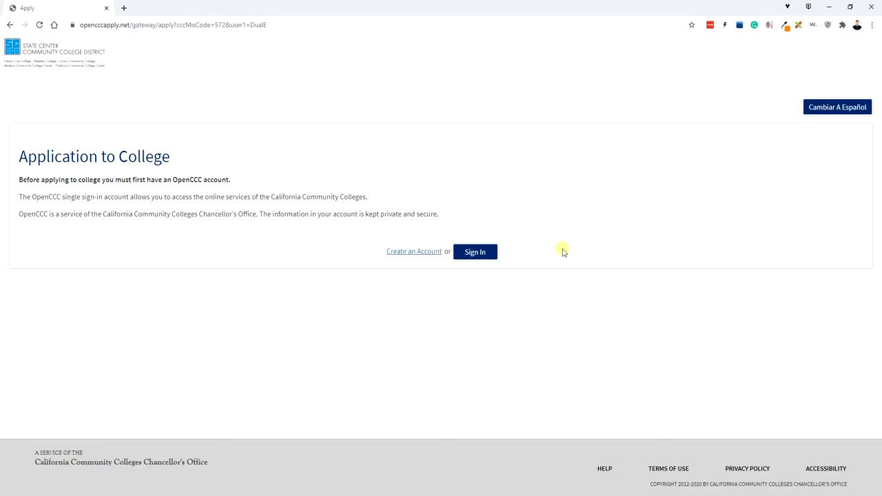
pyautogui.click(400, 253)
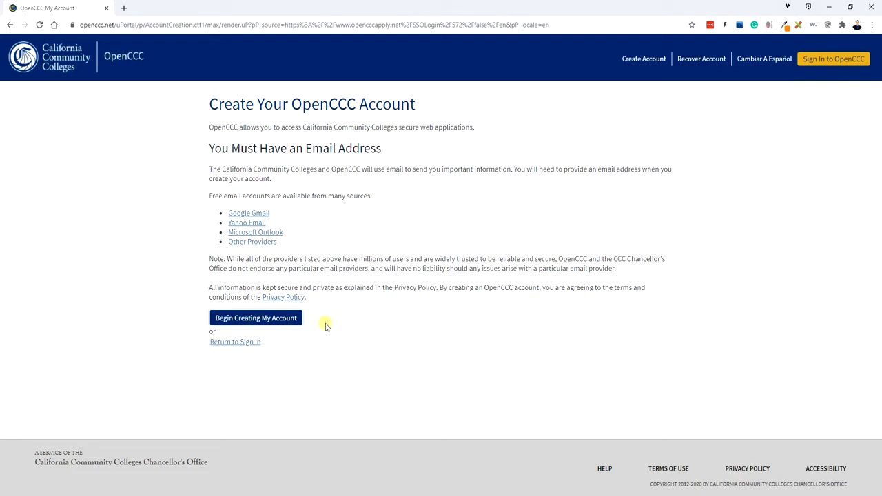
pyautogui.click(236, 321)
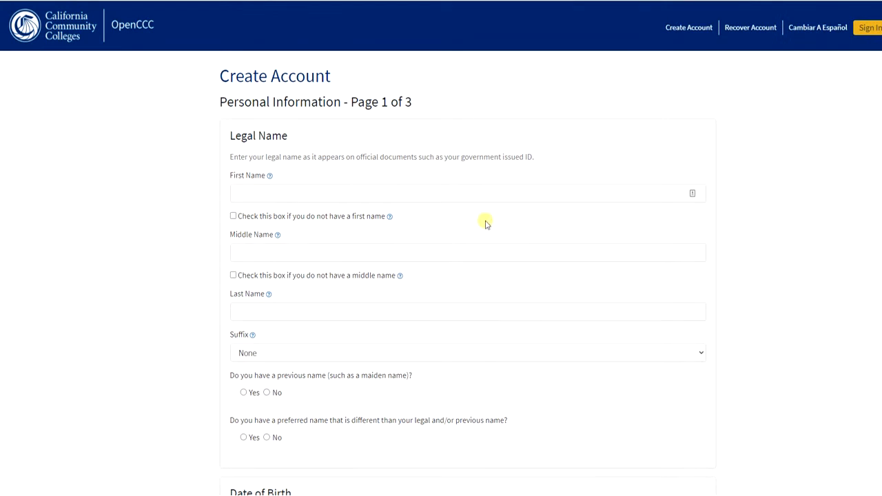
# Enter the applicant's legal first and last name and answer No for previous and preferred name.
pyautogui.click(342, 189)
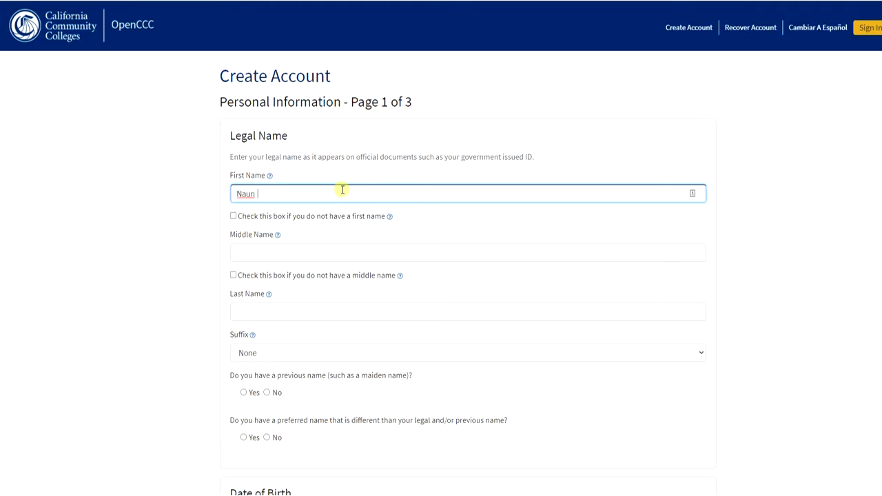
pyautogui.click(300, 310)
pyautogui.scroll(-1, 290, 331)
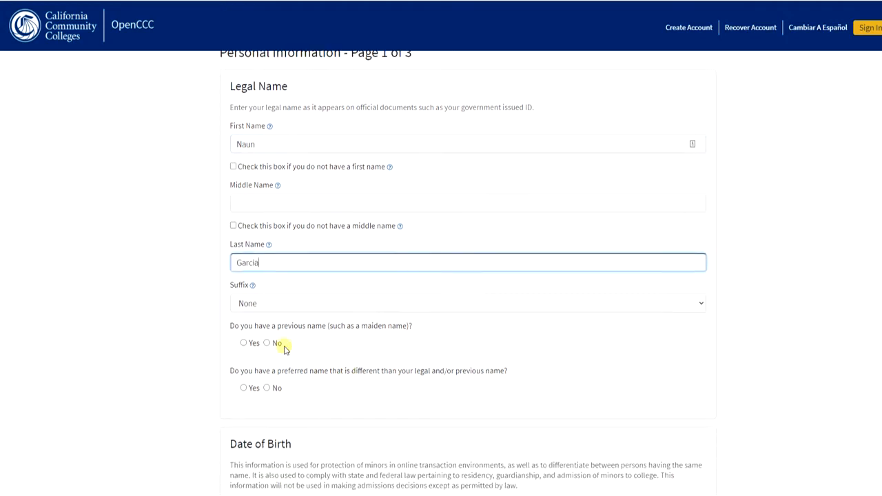
pyautogui.click(266, 340)
pyautogui.scroll(-1, 289, 372)
pyautogui.click(267, 336)
# Enter the applicant's date of birth and enter it again in the confirmation fields.
pyautogui.scroll(-3, 365, 355)
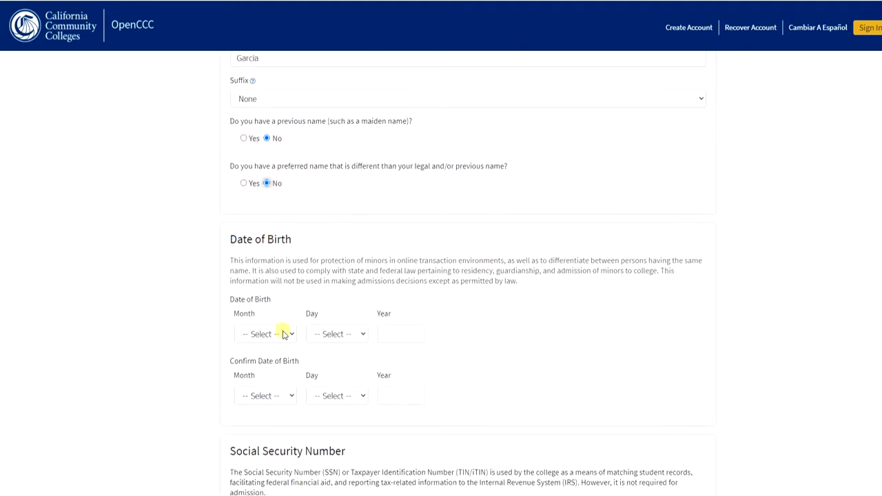
pyautogui.click(282, 334)
pyautogui.click(271, 370)
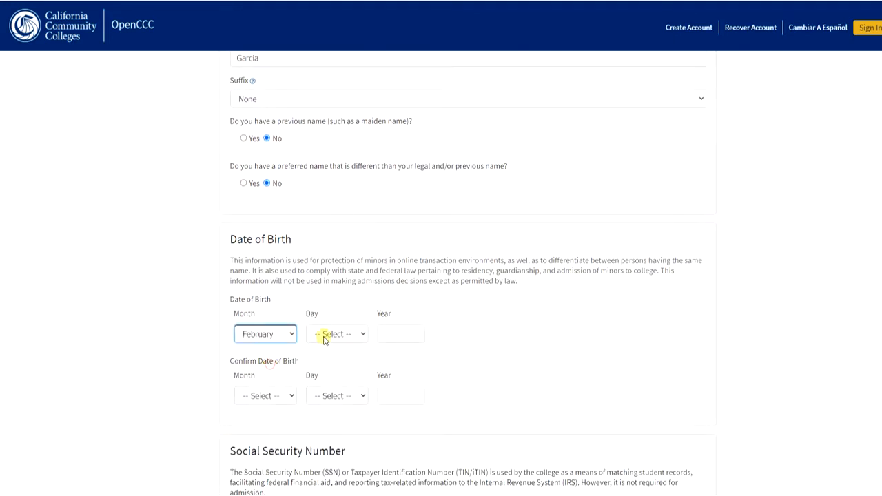
pyautogui.click(325, 335)
pyautogui.write('17')
pyautogui.press('Tab')
pyautogui.write('1988')
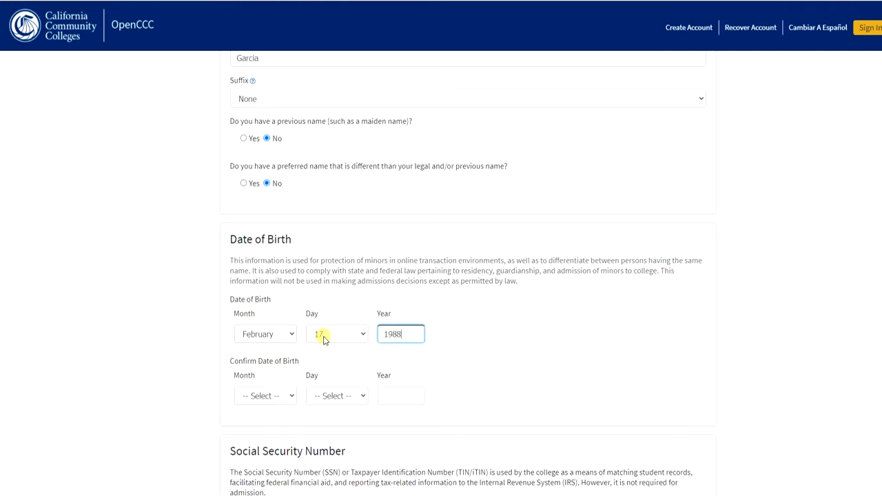
pyautogui.press('Tab')
pyautogui.press('f')
pyautogui.press('Tab')
pyautogui.press('2')
pyautogui.click(338, 391)
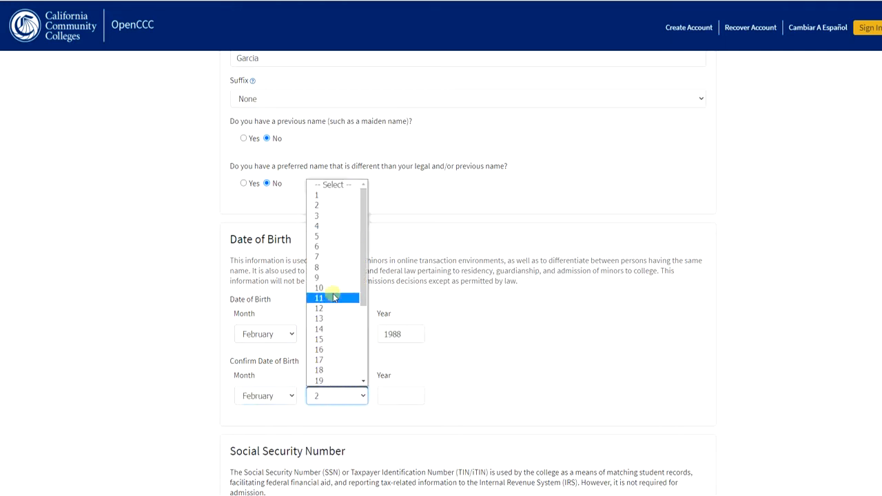
pyautogui.click(331, 358)
pyautogui.click(392, 399)
pyautogui.write('1988')
# Enter and confirm the Social Security number, then continue to Contact Information.
pyautogui.scroll(-1, 599, 181)
pyautogui.scroll(-3, 599, 181)
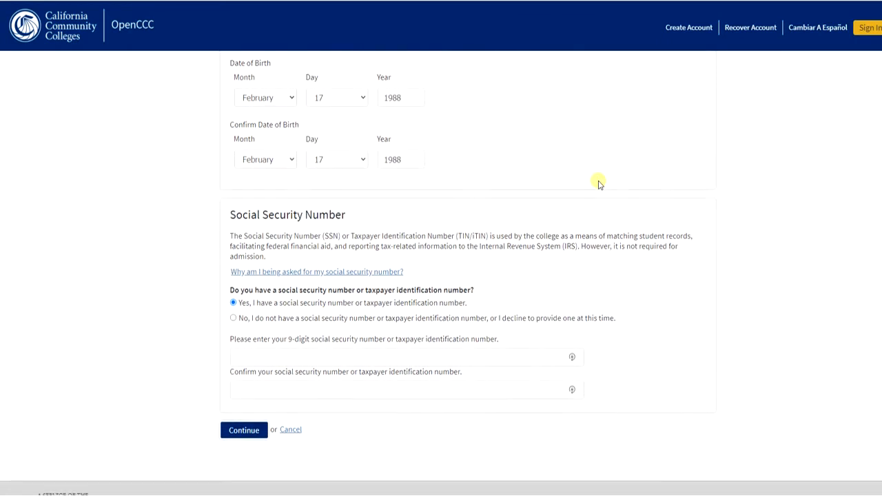
pyautogui.scroll(-1, 598, 180)
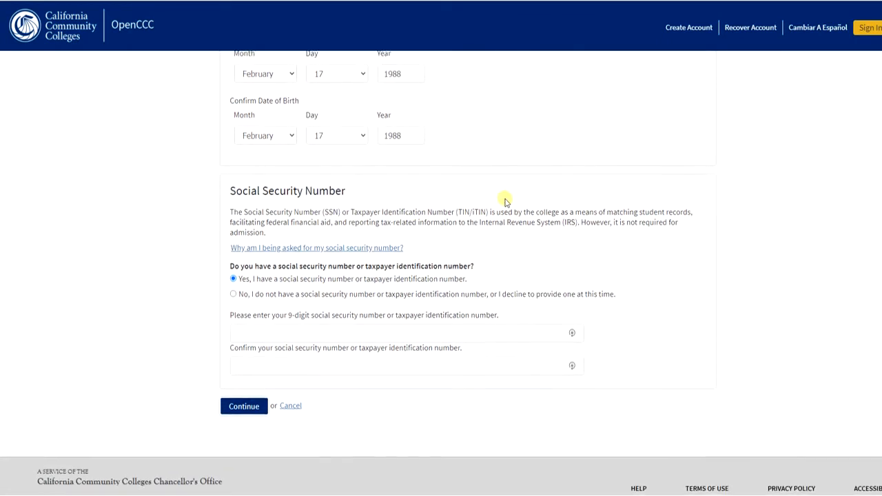
pyautogui.click(251, 311)
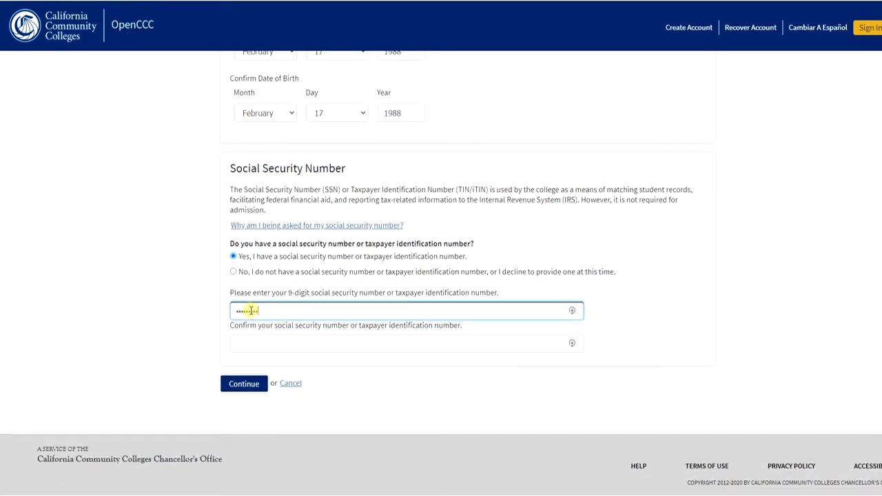
pyautogui.press('Tab')
pyautogui.write('••••••••')
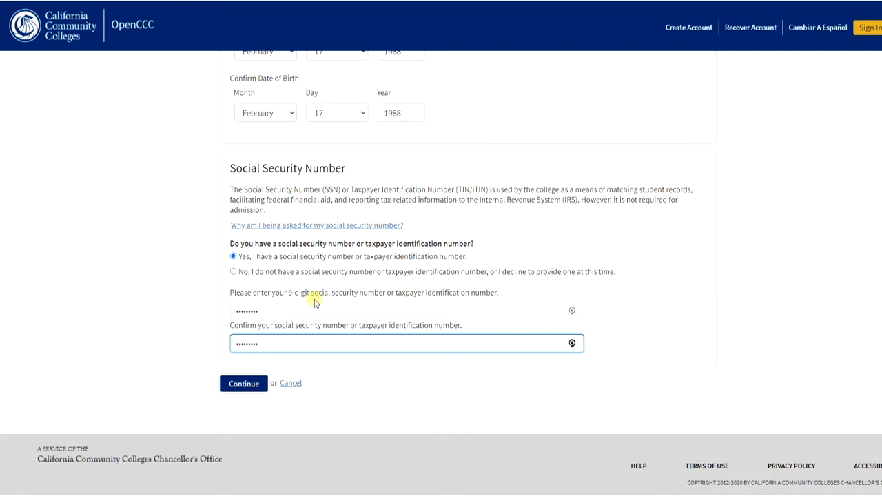
pyautogui.click(233, 271)
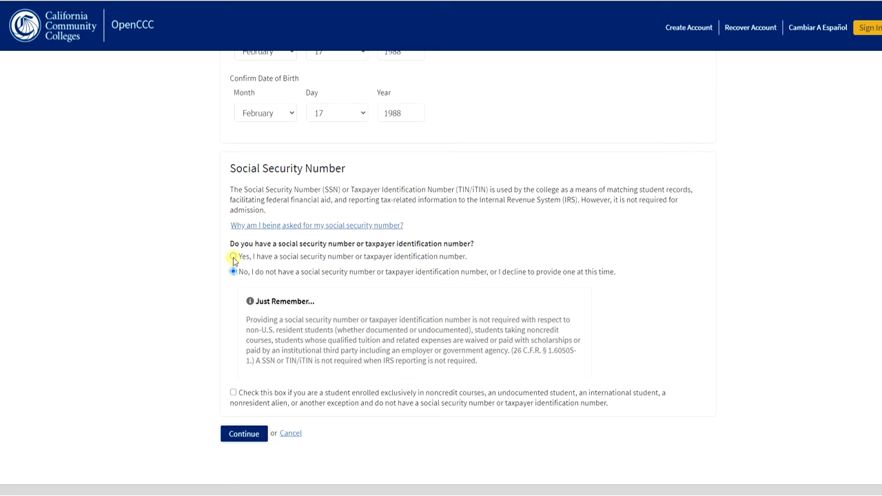
pyautogui.click(232, 258)
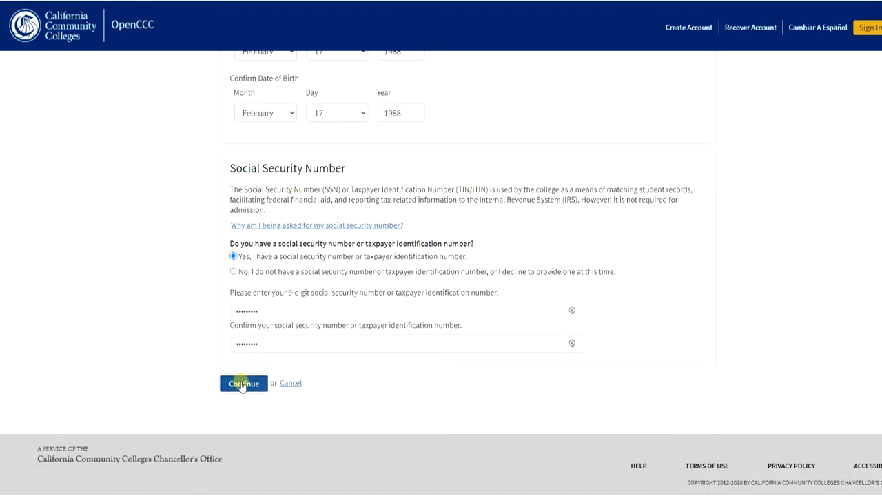
pyautogui.click(242, 386)
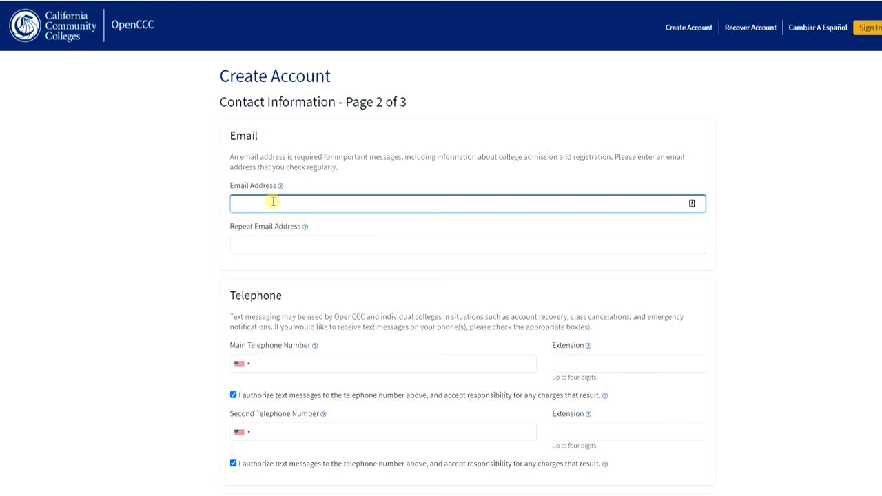
# Enter and repeat the applicant's email address, and fill in the main and second telephone numbers.
pyautogui.press('Tab')
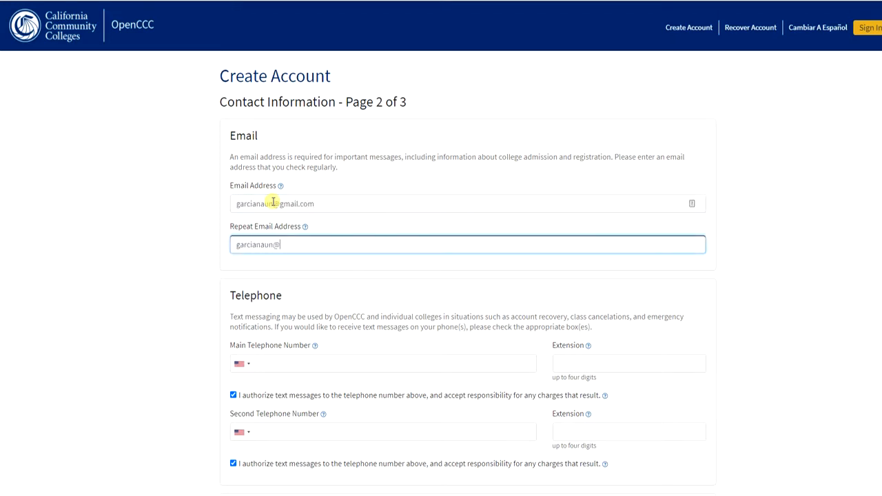
pyautogui.scroll(-3, 379, 220)
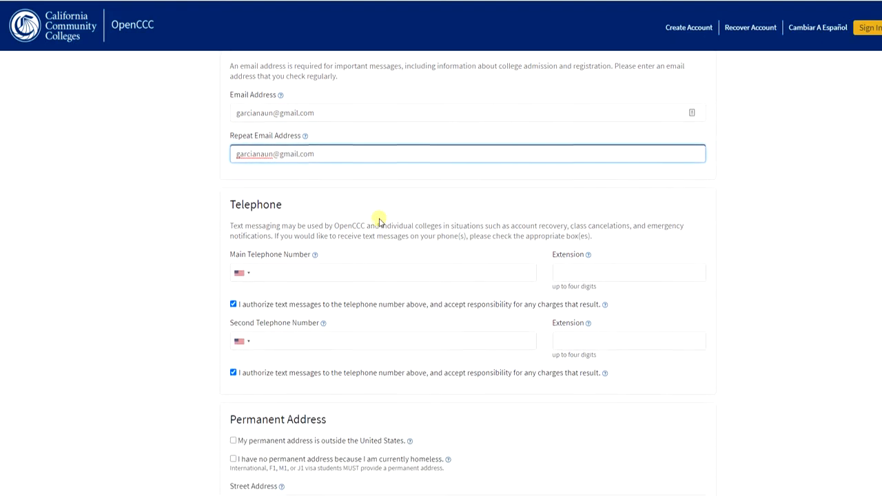
pyautogui.click(318, 210)
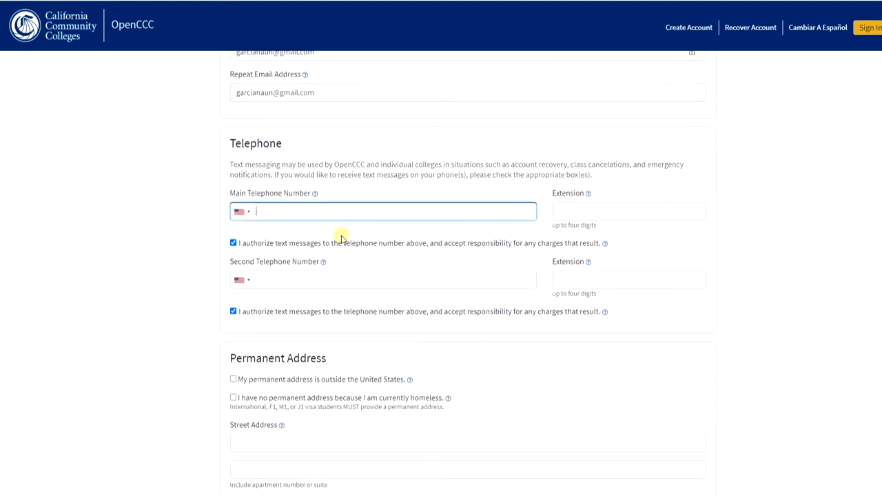
pyautogui.click(346, 279)
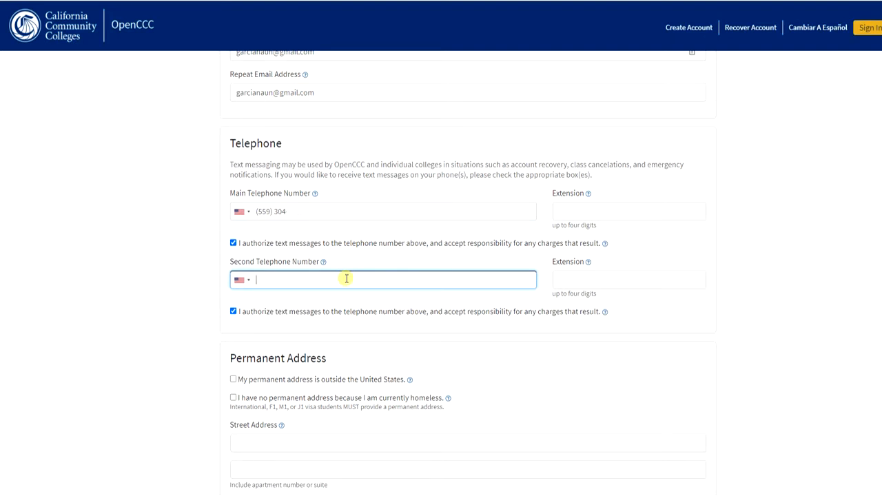
pyautogui.write('55989')
# Fill in the permanent street address, city, state California and zip code, then continue.
pyautogui.click(255, 248)
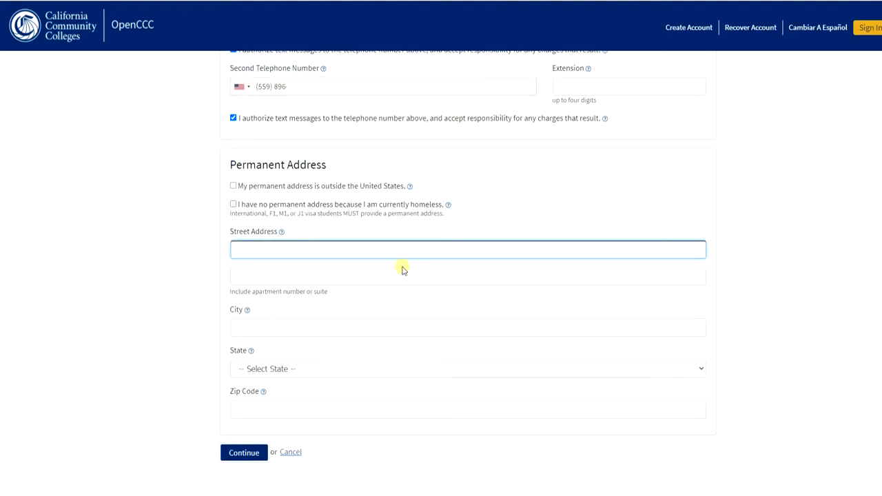
pyautogui.write('alea St.')
pyautogui.press('Tab')
pyautogui.press('Tab')
pyautogui.press('Tab')
pyautogui.write('Selma')
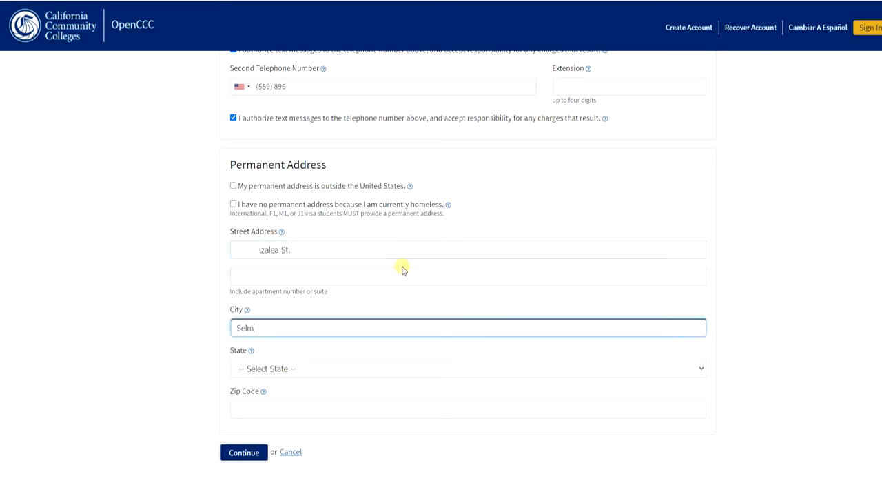
pyautogui.press('Tab')
pyautogui.press('c')
pyautogui.press('Tab')
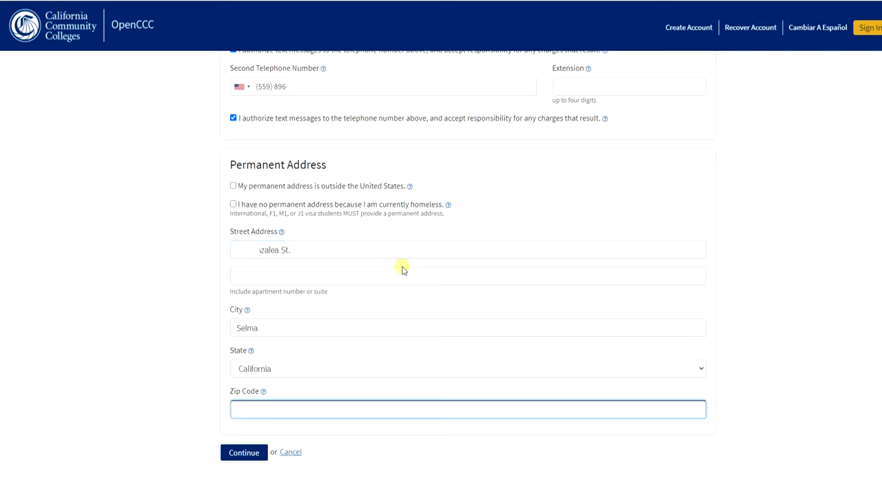
pyautogui.write('93662')
pyautogui.scroll(-1, 276, 448)
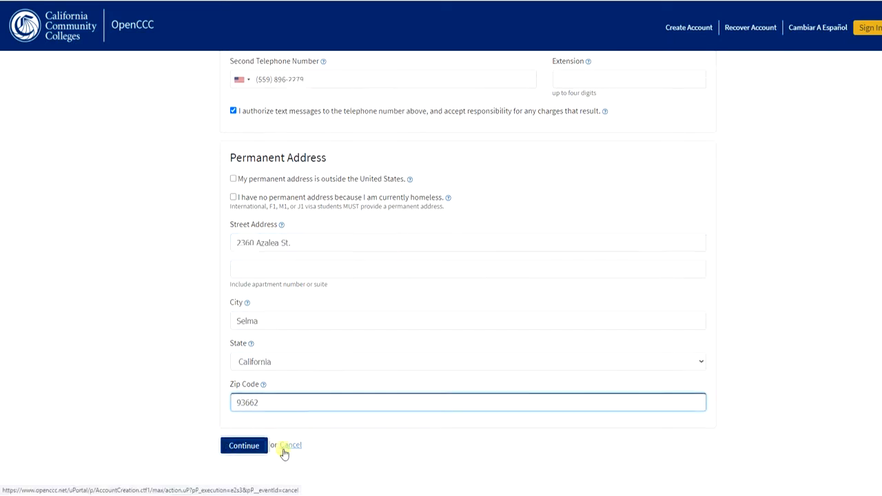
pyautogui.click(236, 405)
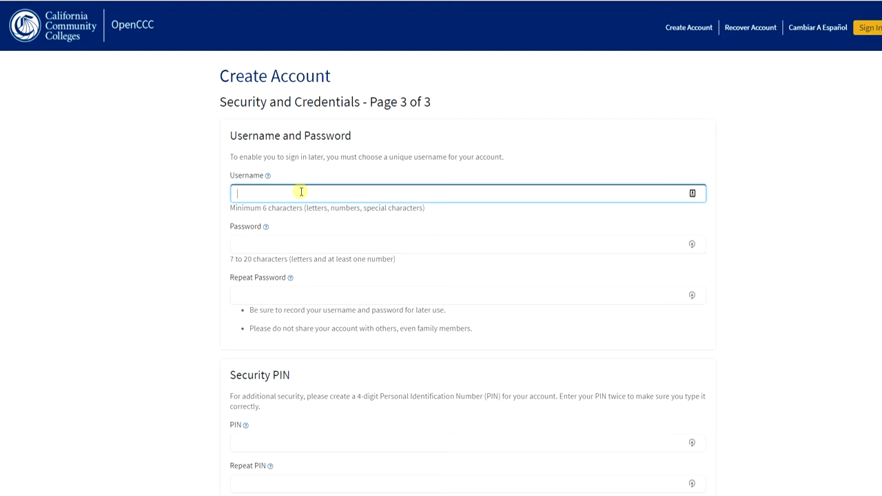
# Enter the account username, then type the password and repeat it.
pyautogui.press('Tab')
pyautogui.write('••••••••••')
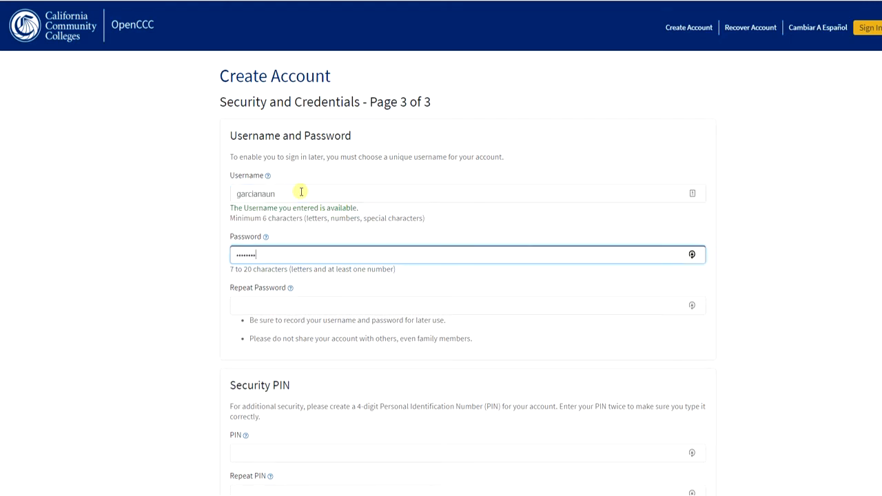
pyautogui.press('Tab')
pyautogui.write('••••••••••')
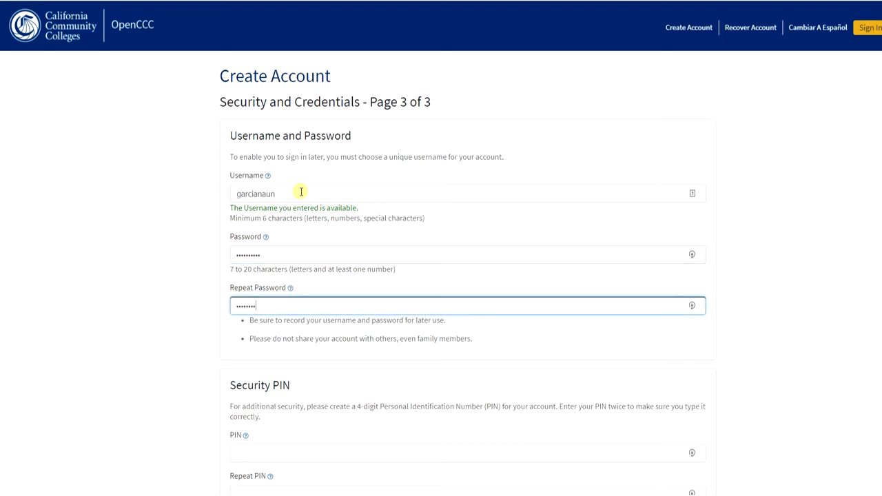
# Enter the account security PIN in the PIN field.
pyautogui.scroll(-2, 315, 199)
pyautogui.scroll(2, 349, 215)
pyautogui.scroll(-3, 426, 271)
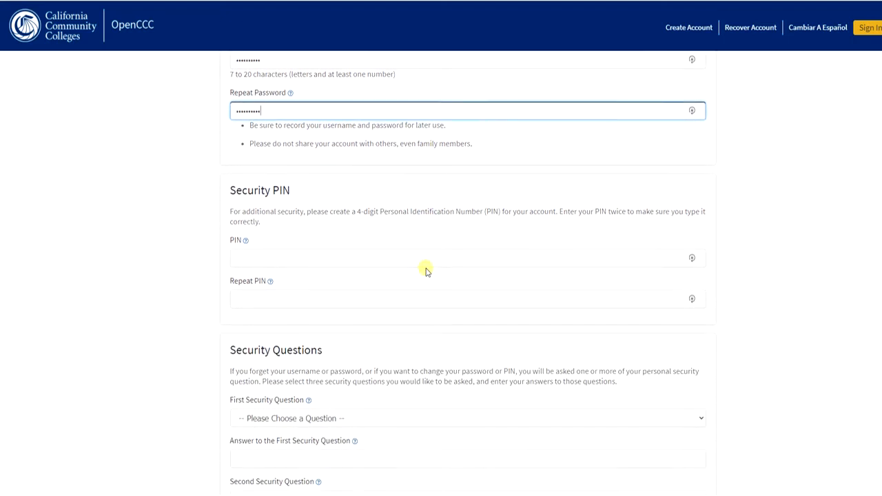
pyautogui.click(328, 244)
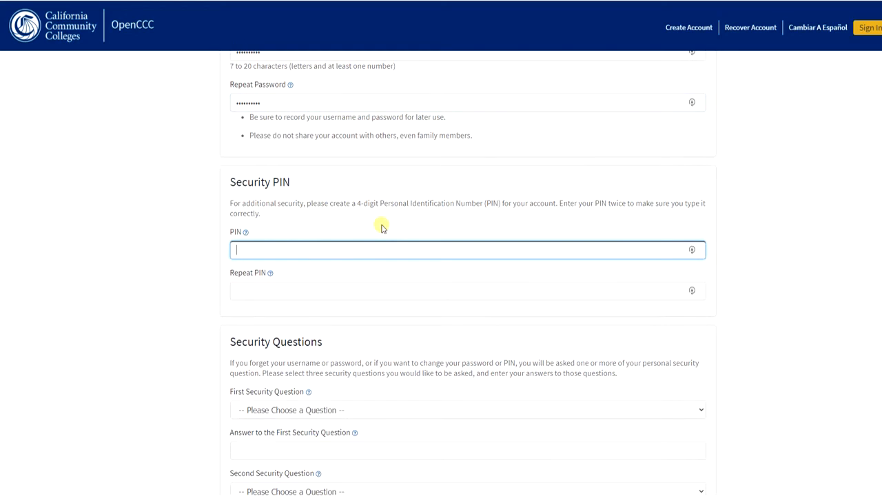
pyautogui.write('1234')
pyautogui.press('Tab')
pyautogui.write('1234')
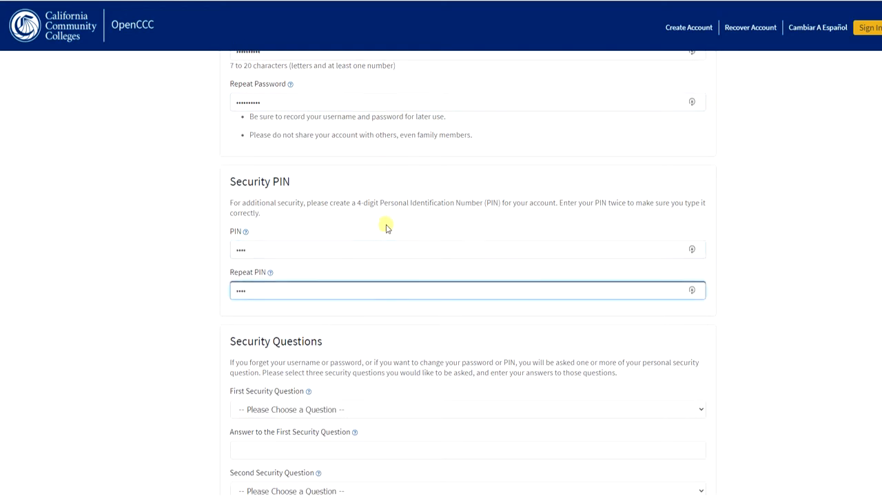
# Pass the I'm not a robot check and create the account.
pyautogui.scroll(-3, 397, 211)
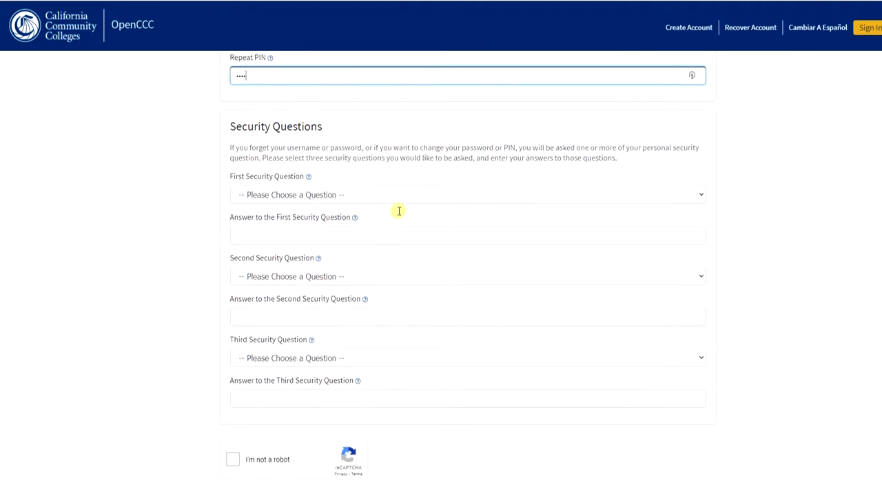
pyautogui.scroll(1, 399, 212)
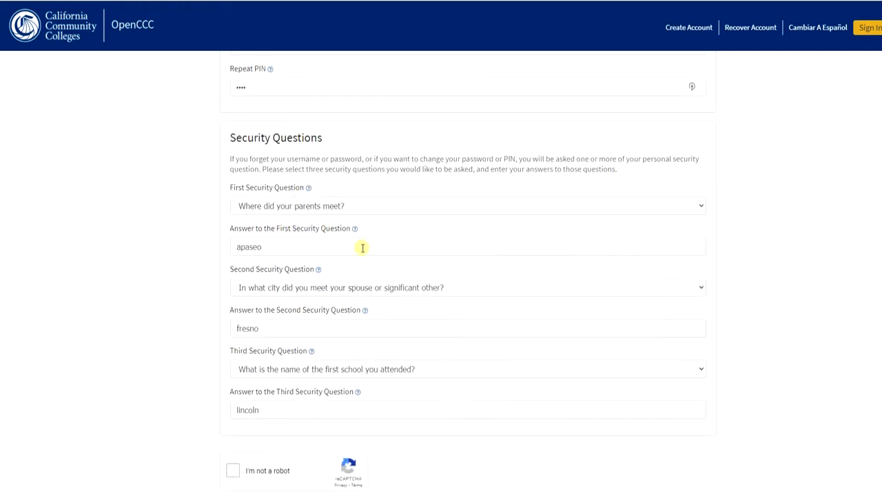
pyautogui.scroll(-2, 361, 249)
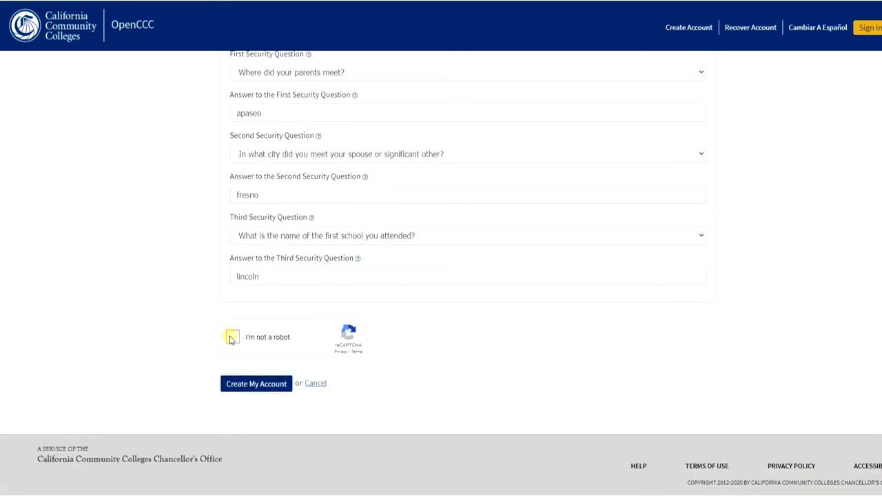
pyautogui.click(231, 337)
pyautogui.scroll(2, 393, 370)
pyautogui.scroll(-2, 396, 370)
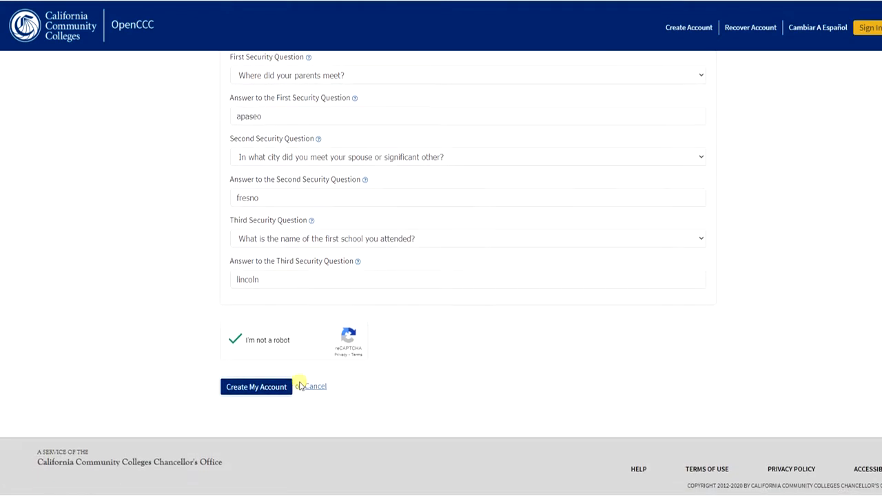
pyautogui.click(249, 390)
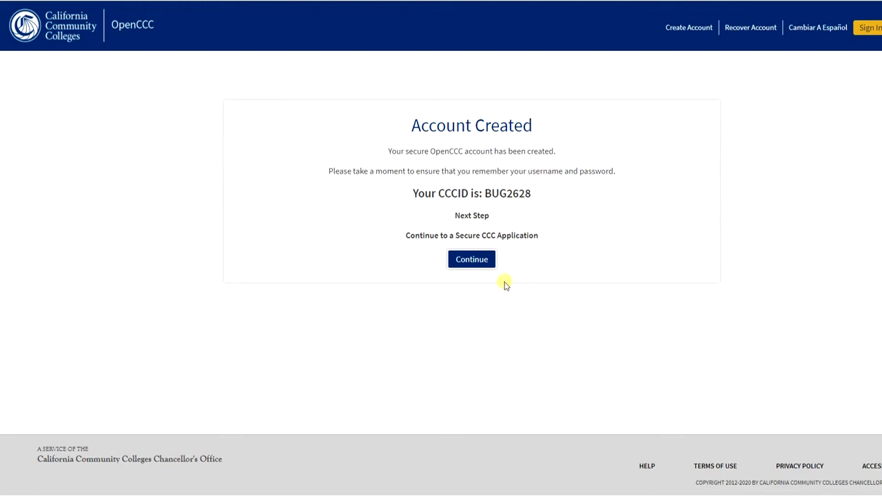
# Continue from the Account Created page to the CCC application.
pyautogui.click(468, 262)
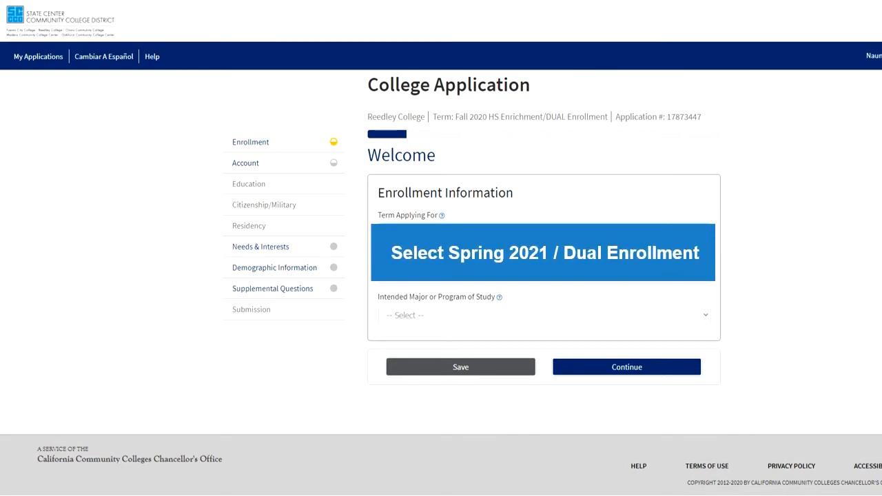
# Choose associate degree and transfer as the goal and Business Administration-Information Systems Management (AS) as the major, then continue.
pyautogui.click(477, 272)
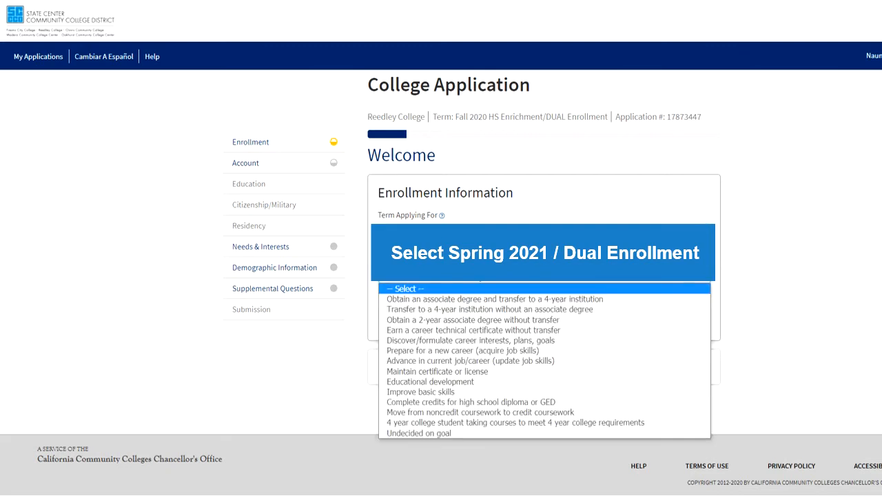
pyautogui.click(472, 300)
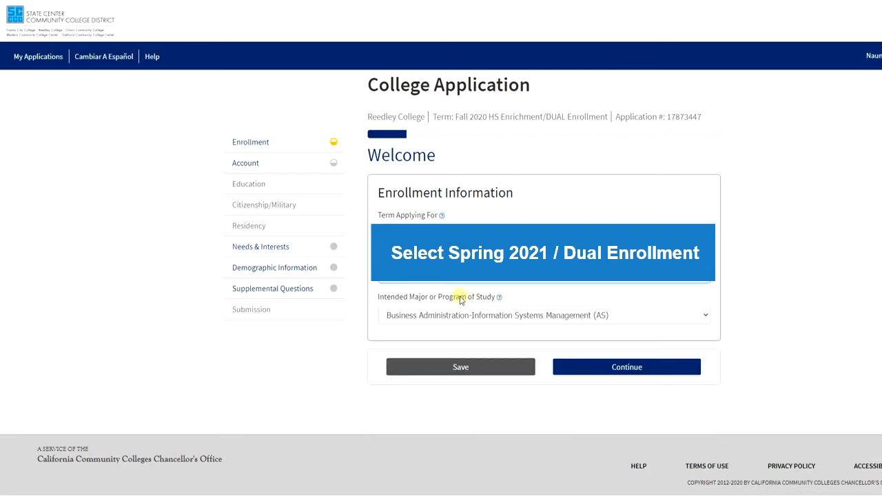
pyautogui.click(591, 315)
pyautogui.scroll(-1, 594, 289)
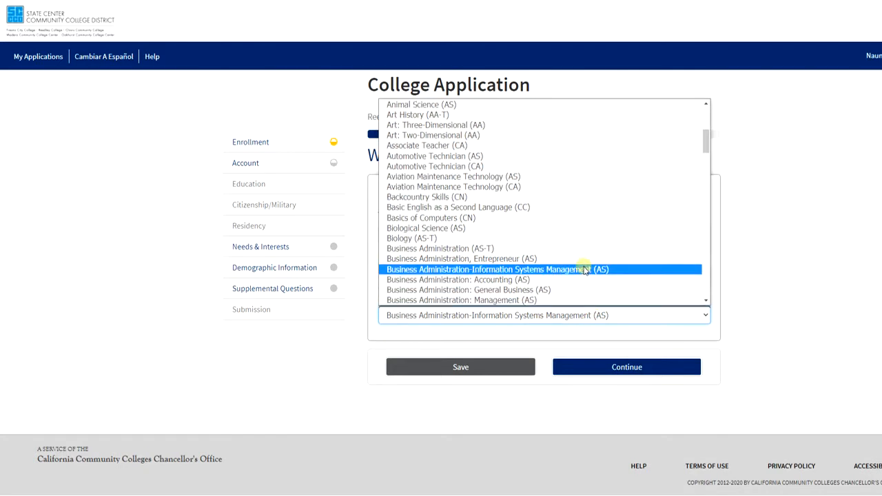
pyautogui.scroll(-2, 563, 216)
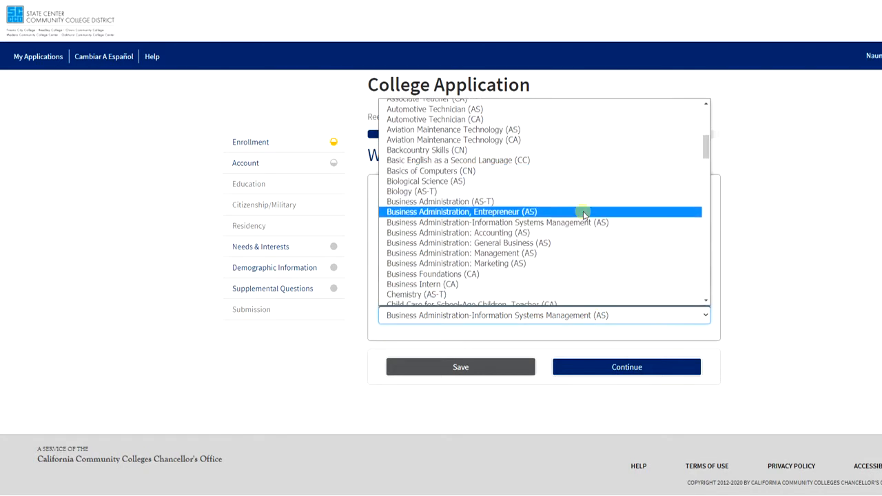
pyautogui.click(433, 218)
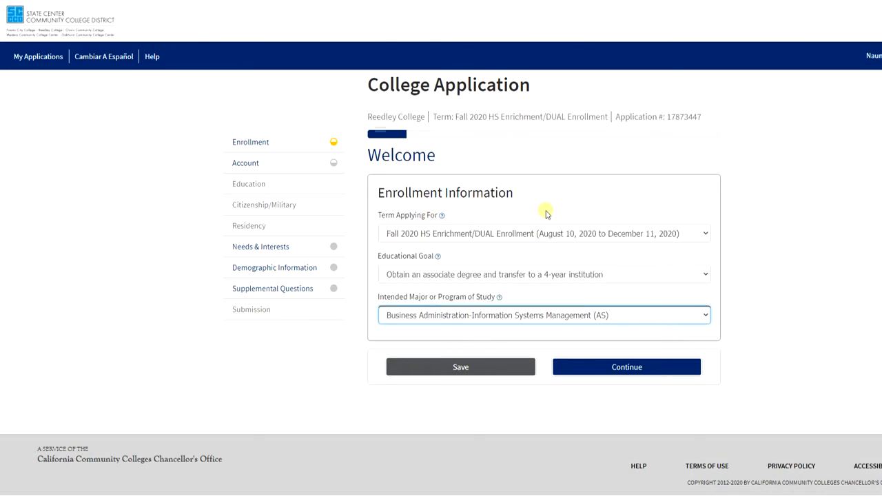
pyautogui.click(583, 368)
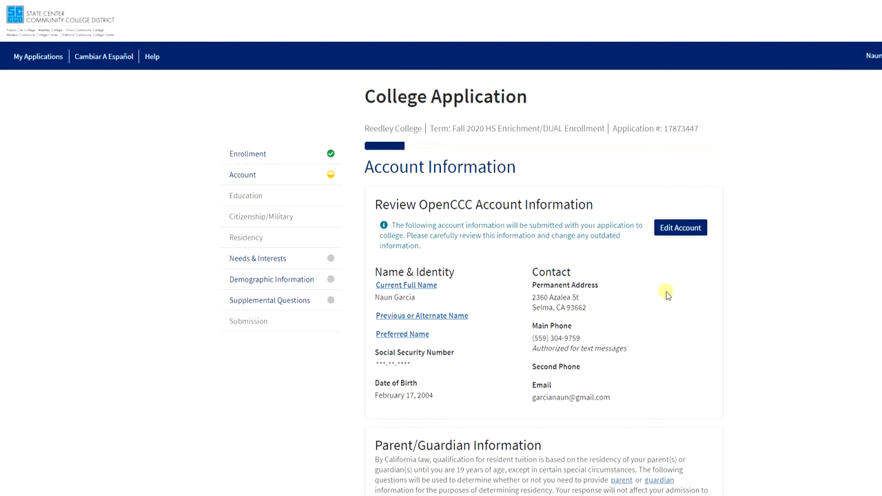
# Enter the parent's first and last name and keep Mother as the relationship.
pyautogui.scroll(-1, 667, 294)
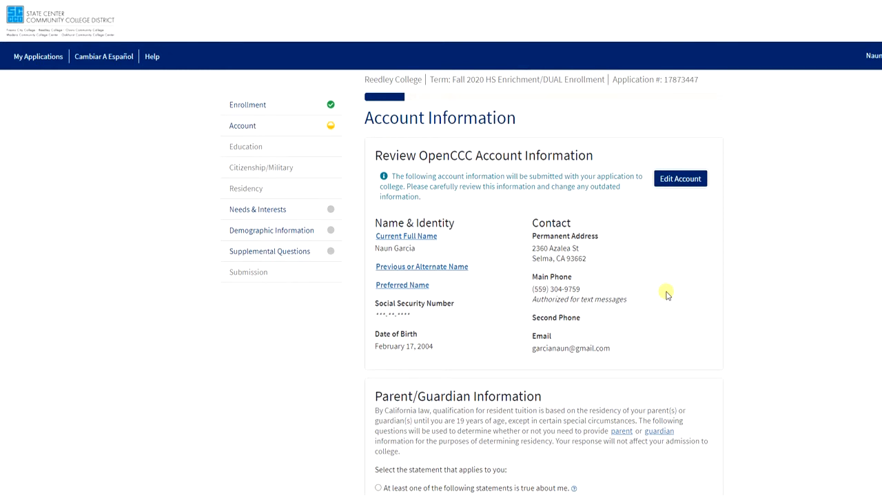
pyautogui.scroll(-3, 667, 294)
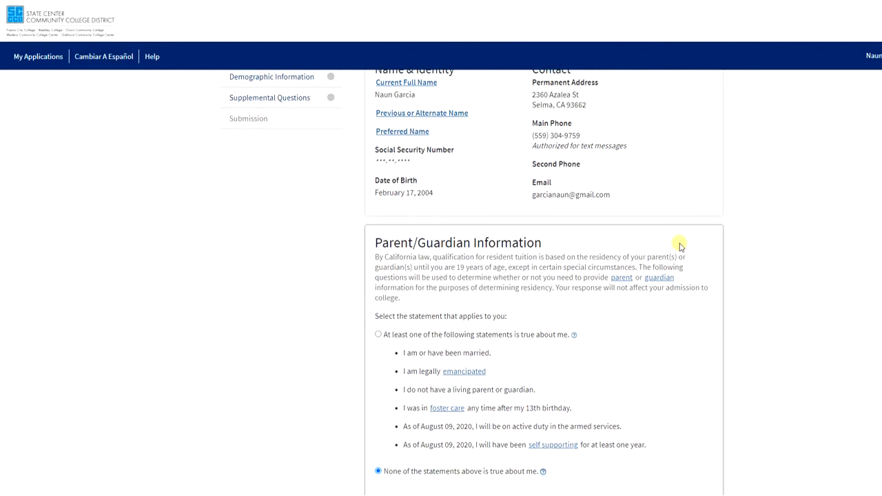
pyautogui.scroll(-2, 682, 245)
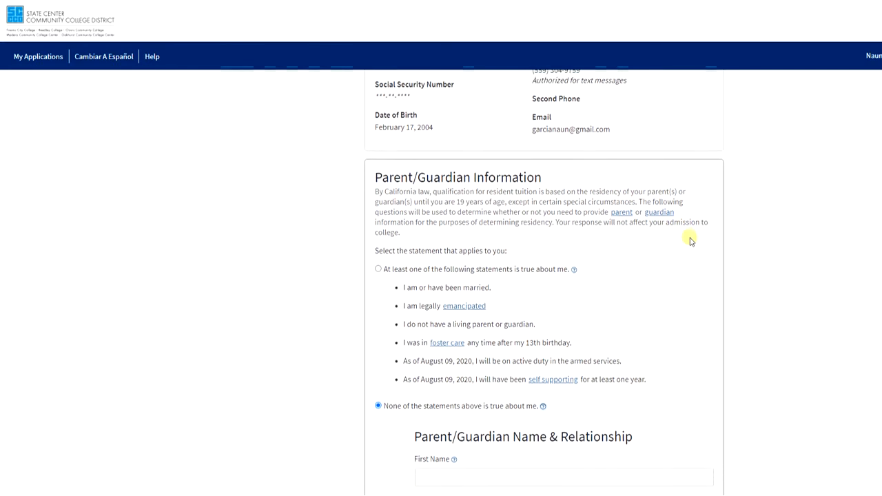
pyautogui.scroll(-1, 690, 240)
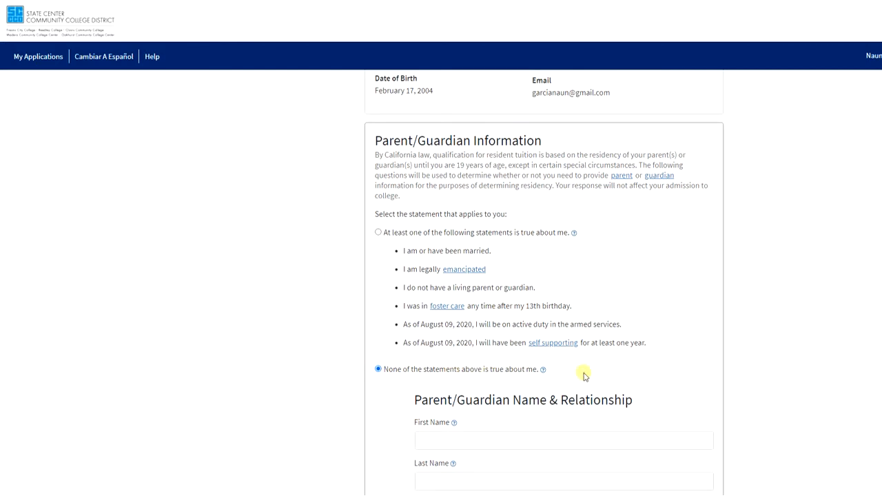
pyautogui.scroll(-2, 616, 374)
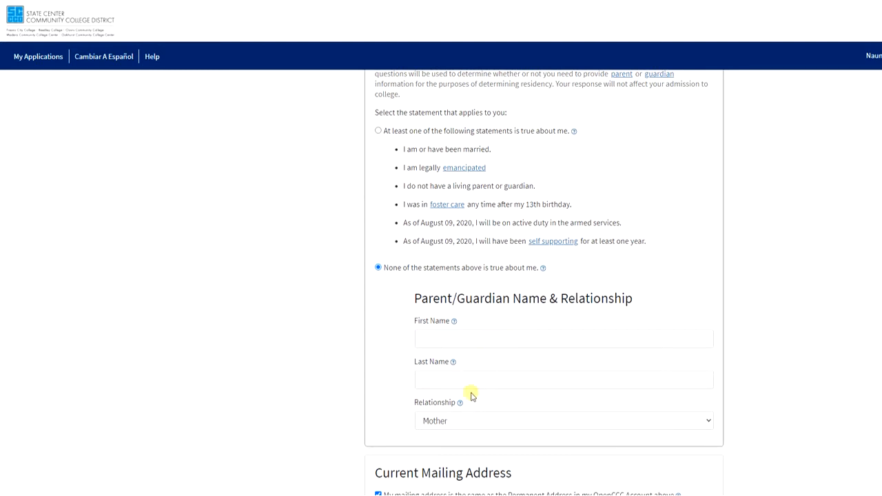
pyautogui.click(469, 345)
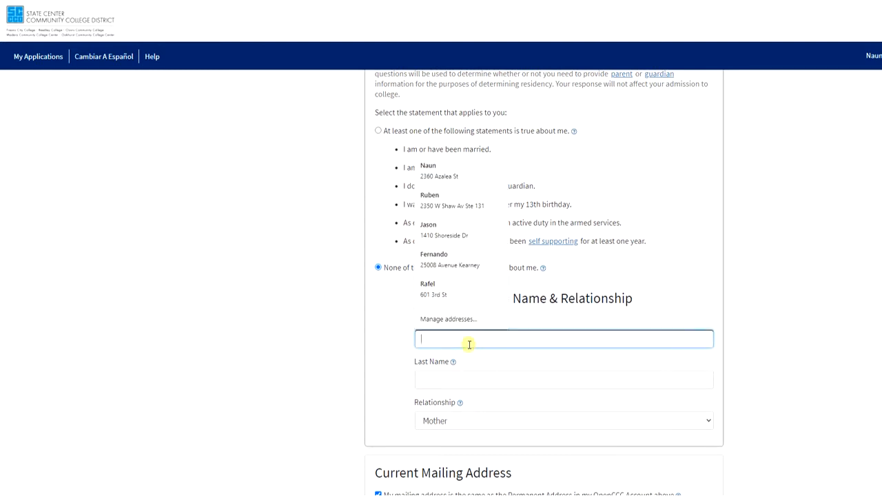
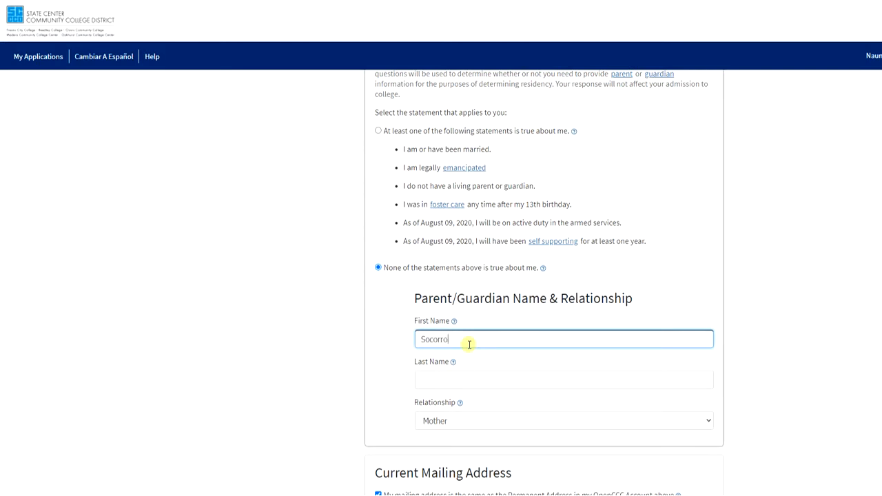
pyautogui.press('Tab')
pyautogui.press('Tab')
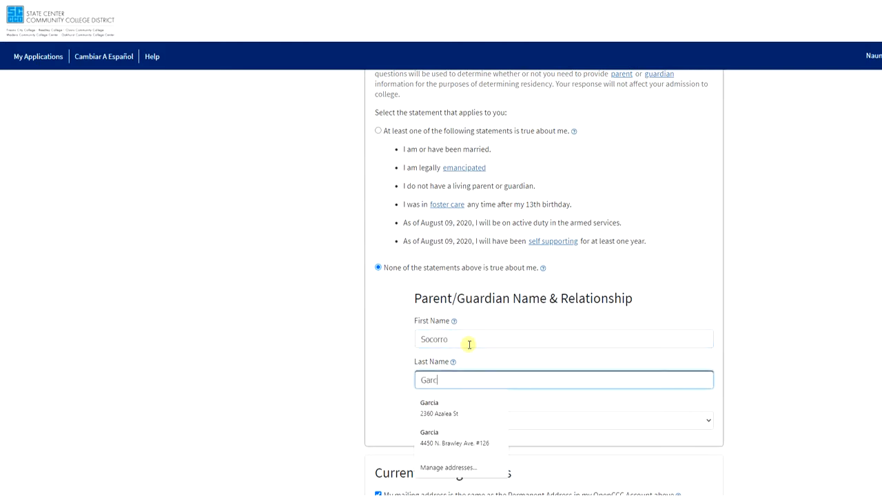
pyautogui.press('Tab')
pyautogui.click(488, 419)
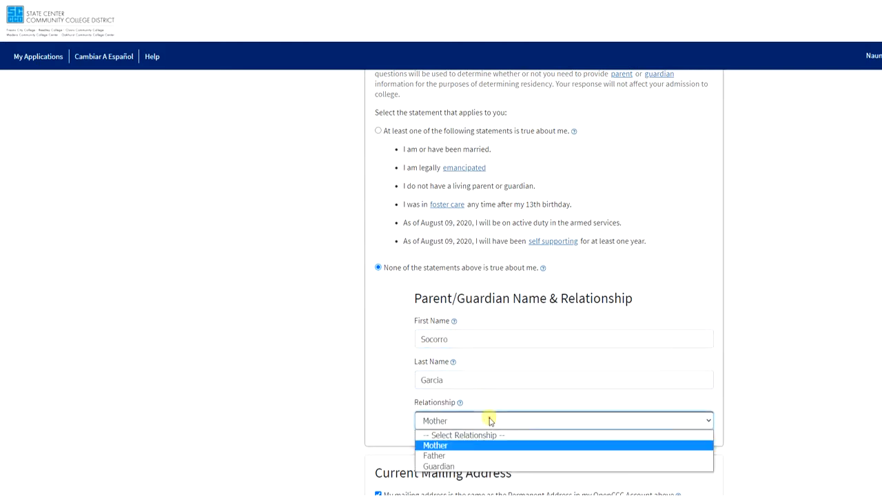
pyautogui.click(467, 447)
pyautogui.scroll(-2, 565, 360)
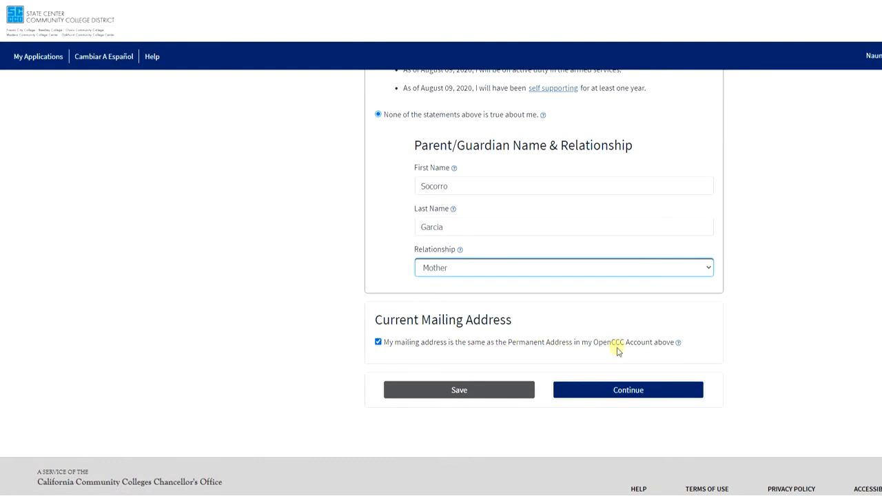
# Continue past Account Information and confirm the parent's address is correct.
pyautogui.click(622, 390)
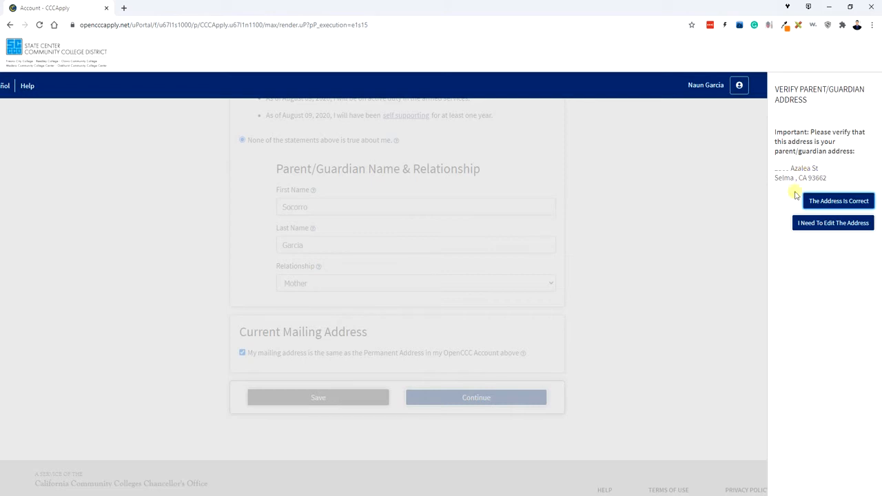
pyautogui.click(830, 204)
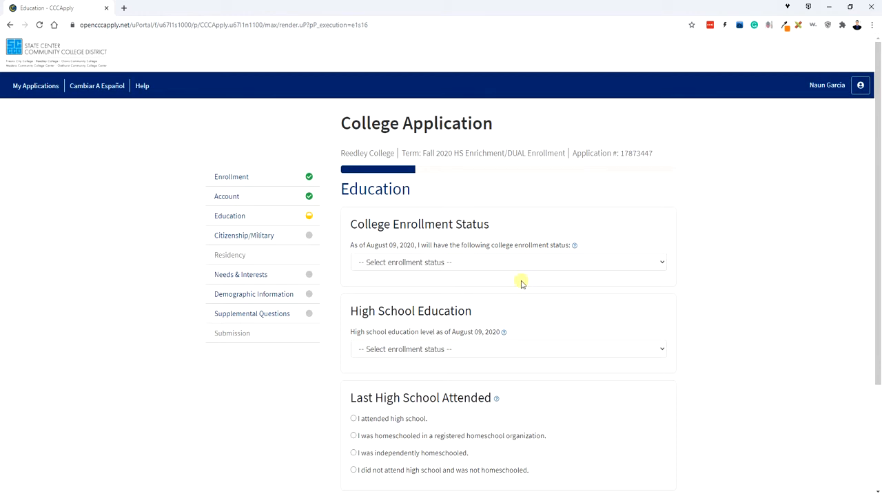
# Set enrollment status to dual high school/college enrollment and choose 'I attended high school.'.
pyautogui.click(478, 262)
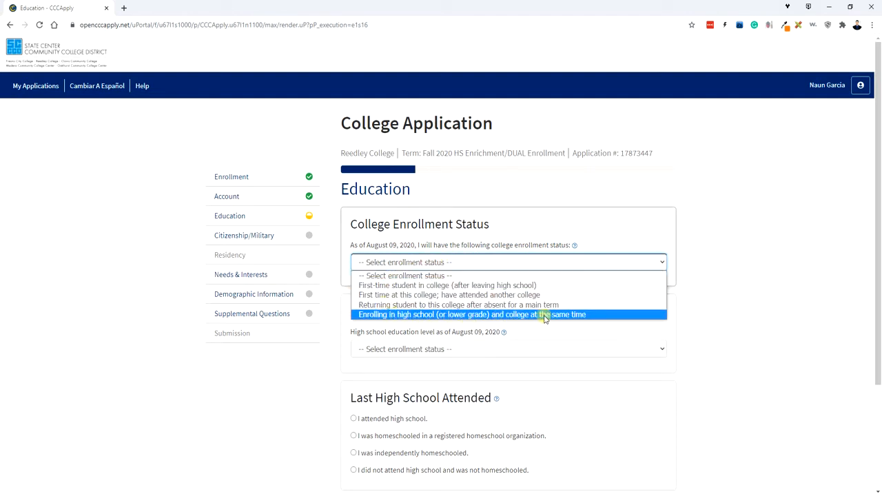
pyautogui.click(597, 316)
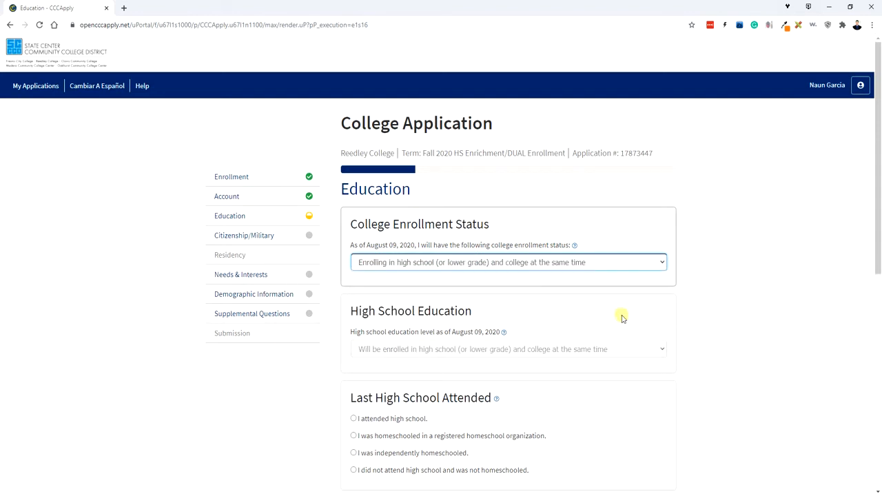
pyautogui.scroll(-2, 678, 319)
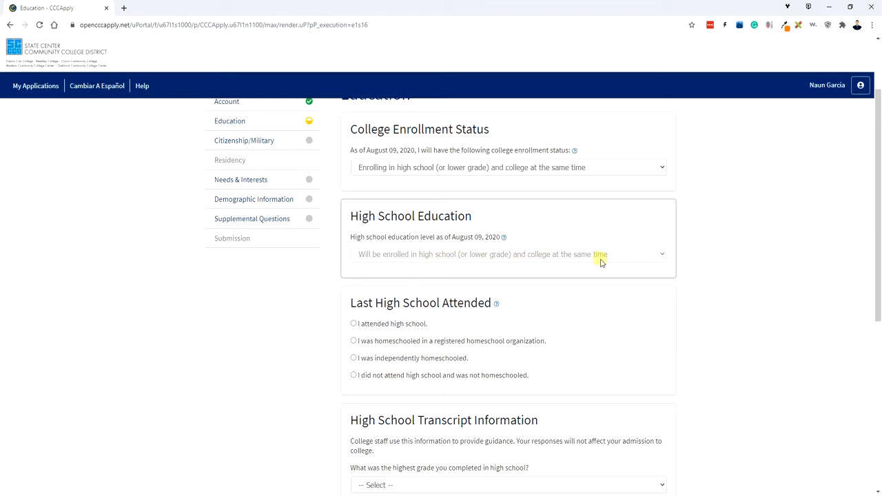
pyautogui.scroll(-2, 558, 255)
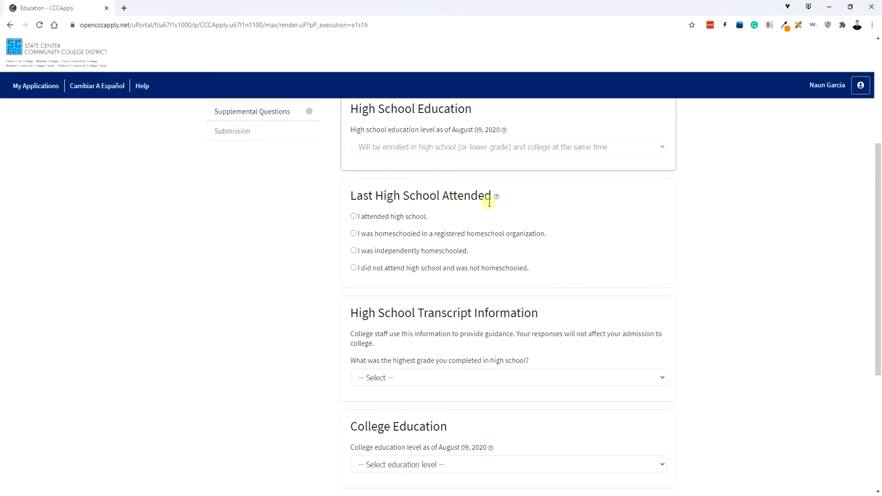
pyautogui.click(353, 216)
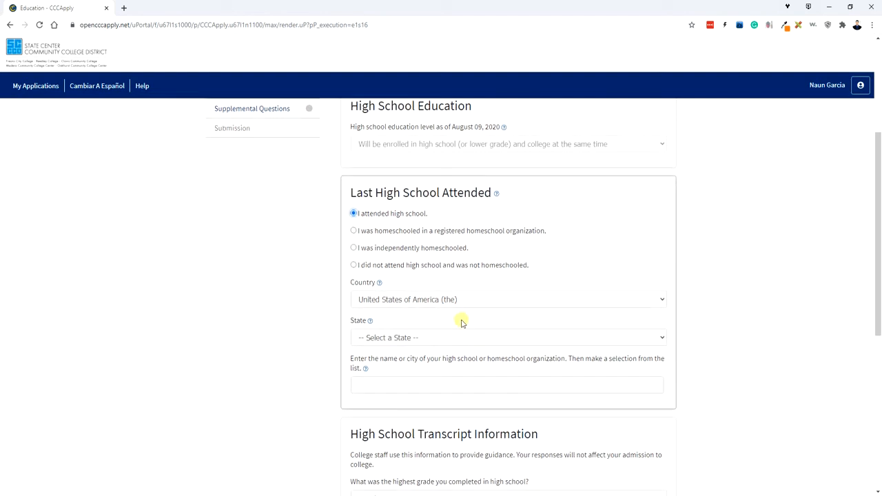
# Choose California as the state, search 'P' and select Parlier High in Parlier.
pyautogui.click(396, 339)
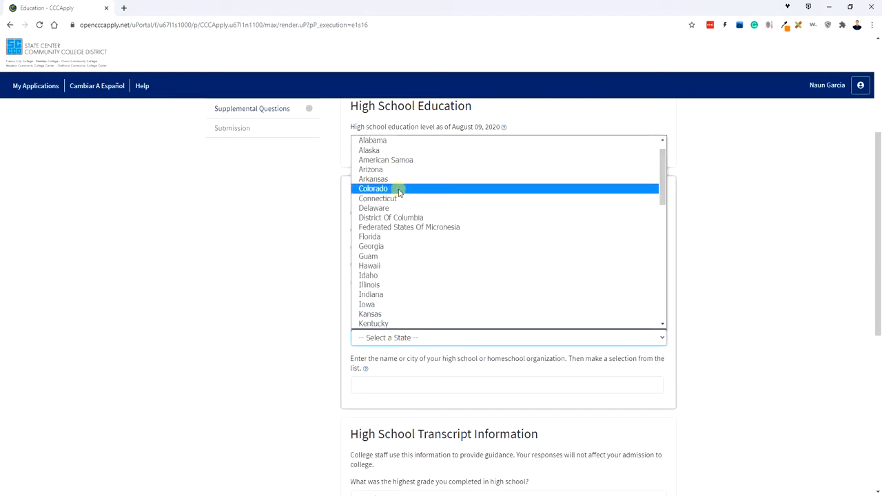
pyautogui.scroll(1, 403, 216)
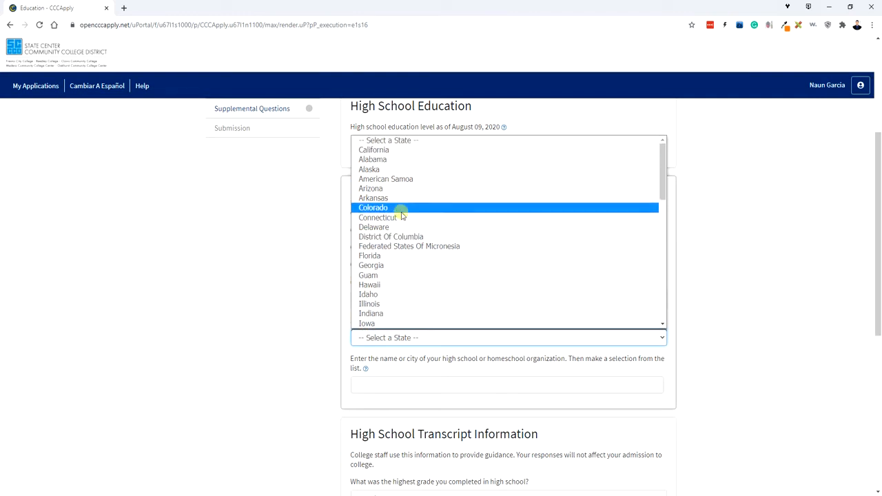
pyautogui.click(394, 151)
pyautogui.click(432, 377)
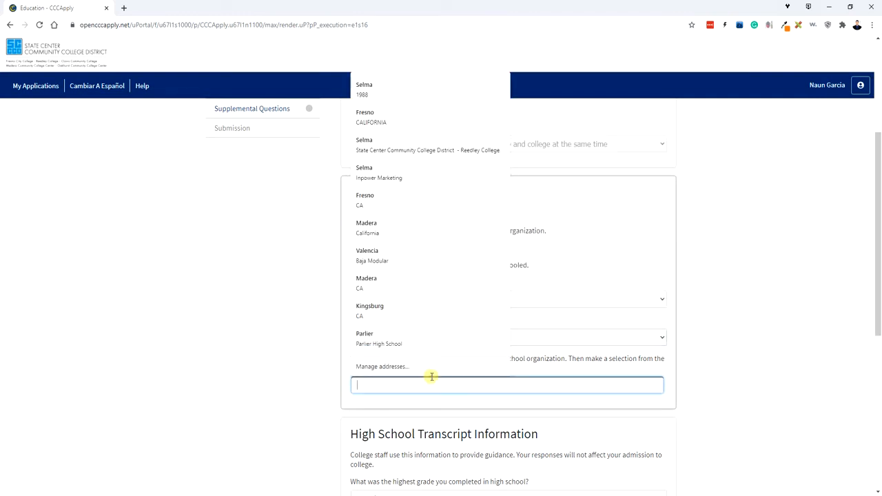
pyautogui.click(730, 388)
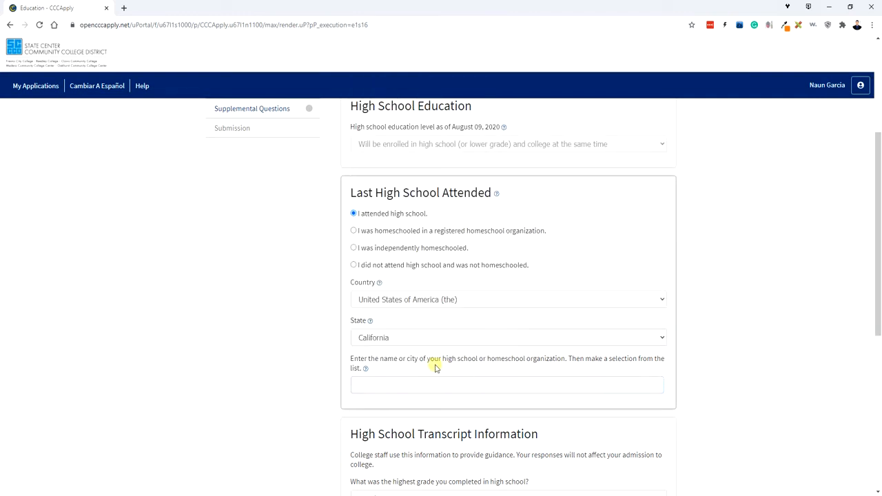
pyautogui.click(492, 383)
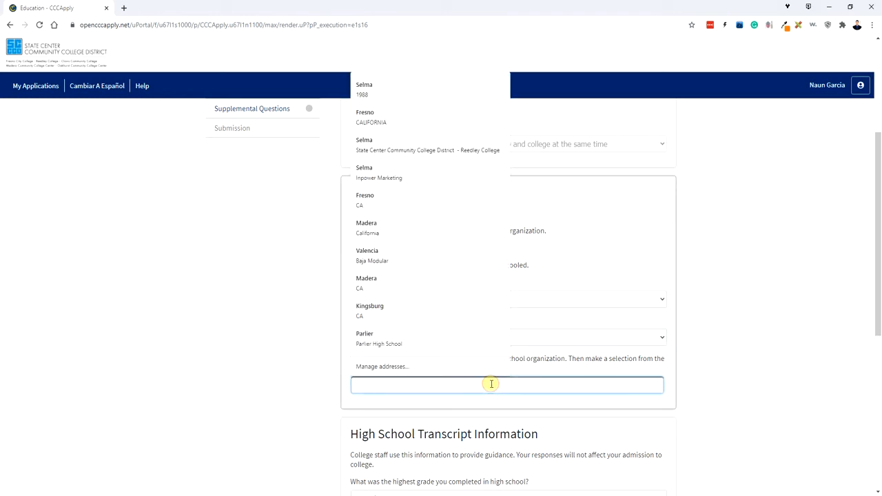
pyautogui.write('Parlier')
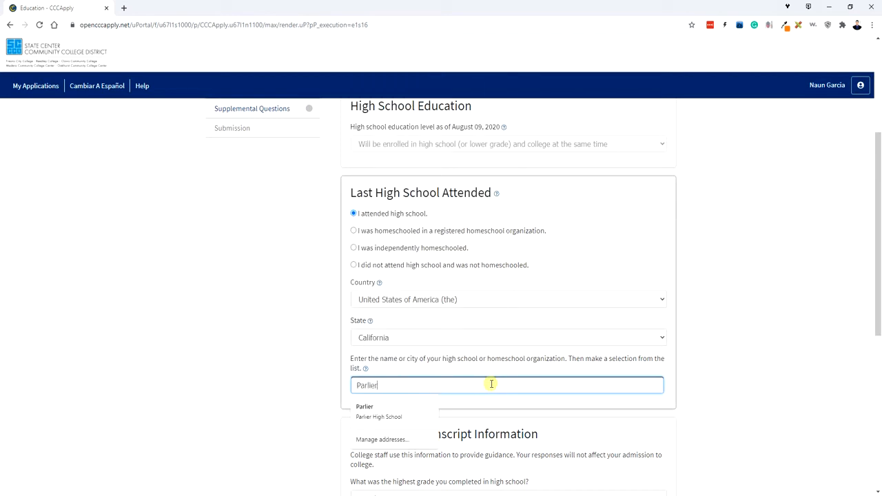
pyautogui.scroll(-5, 491, 383)
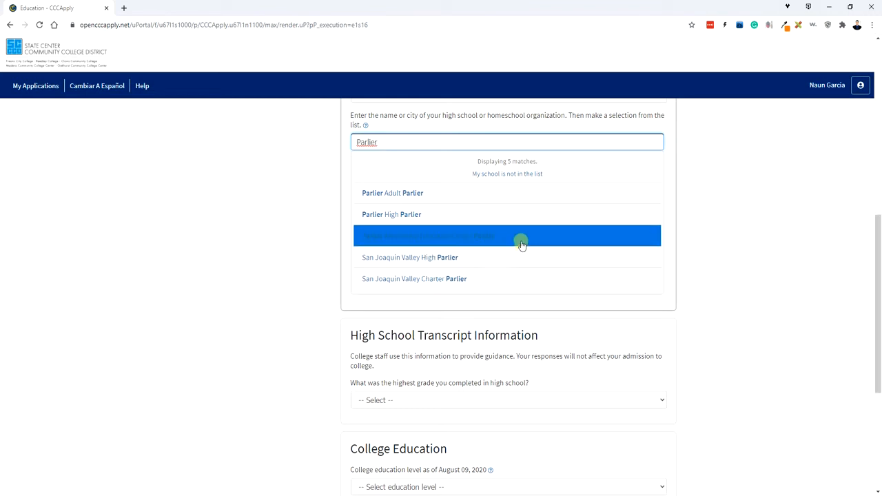
pyautogui.click(463, 216)
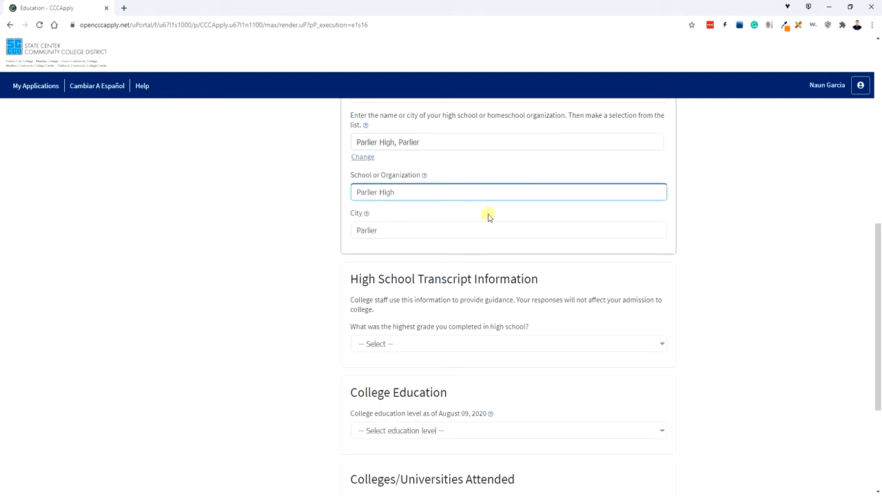
pyautogui.click(419, 248)
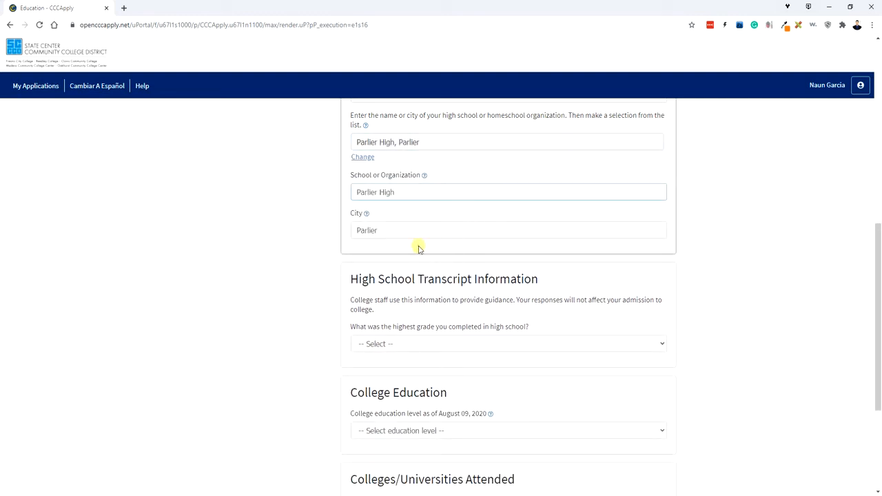
pyautogui.scroll(-2, 588, 199)
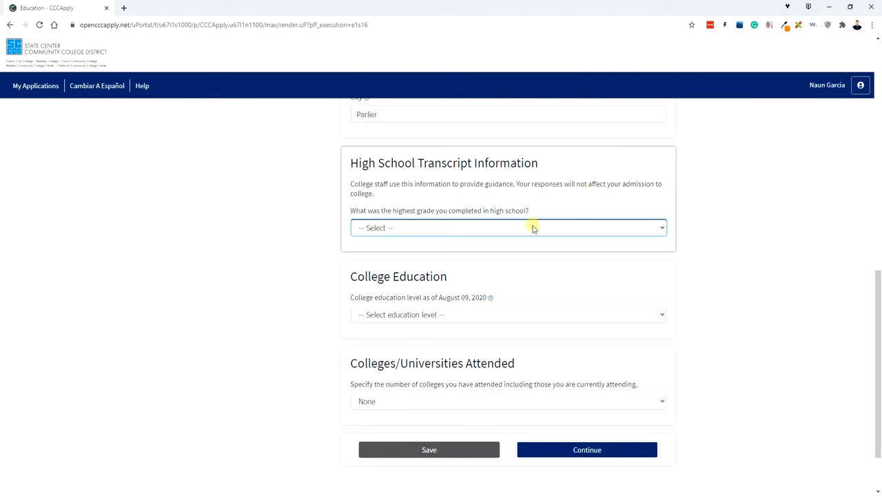
# Set highest grade to 11th grade with 3.2 GPA and 11th grade English graded B+.
pyautogui.click(532, 228)
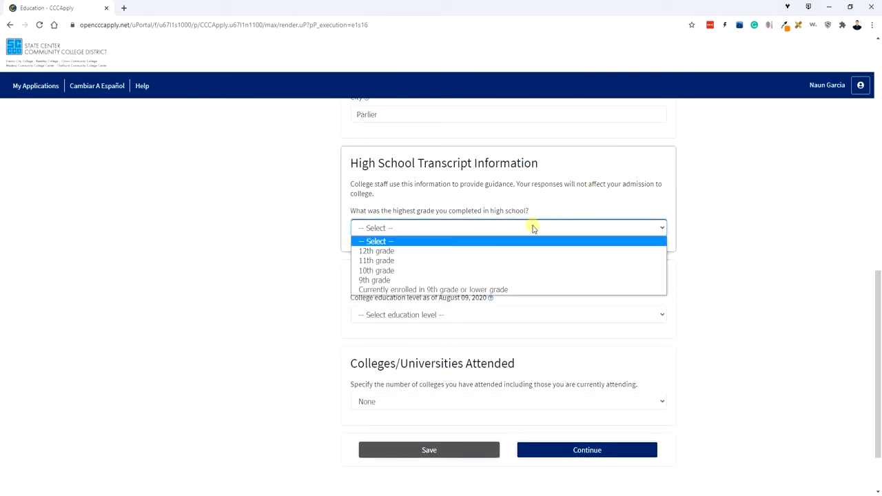
pyautogui.click(451, 262)
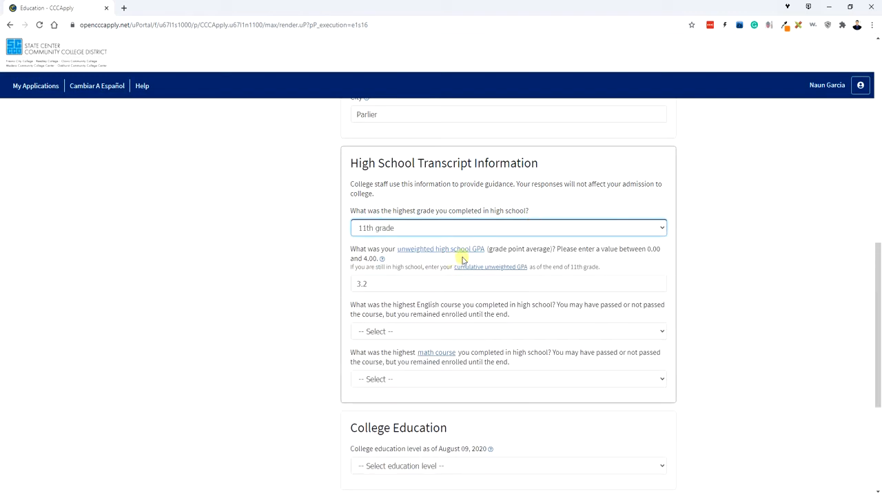
pyautogui.click(413, 282)
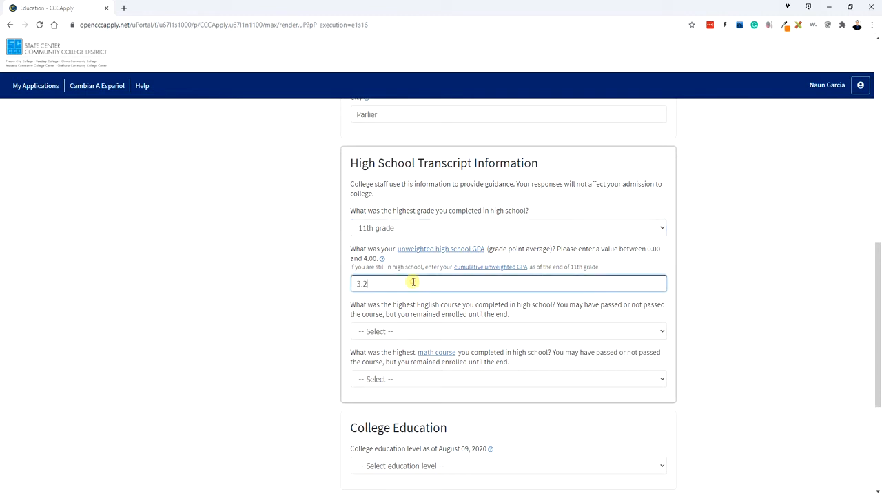
pyautogui.click(416, 331)
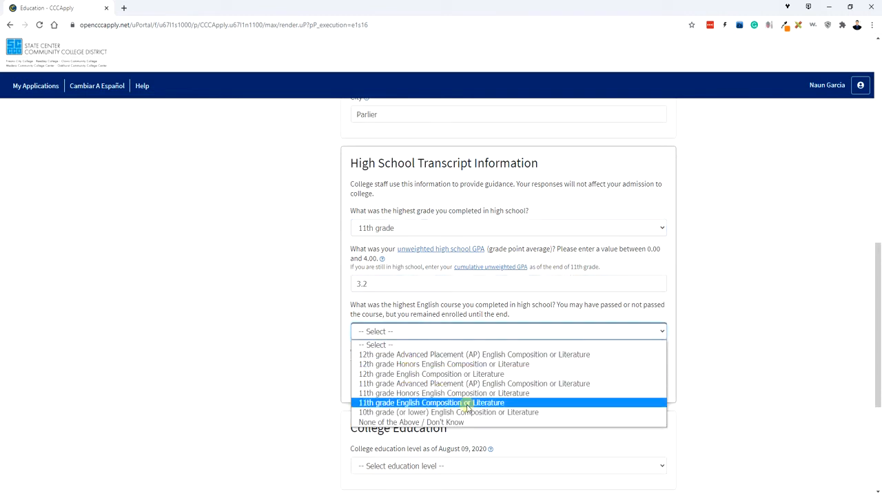
pyautogui.click(438, 402)
pyautogui.click(444, 369)
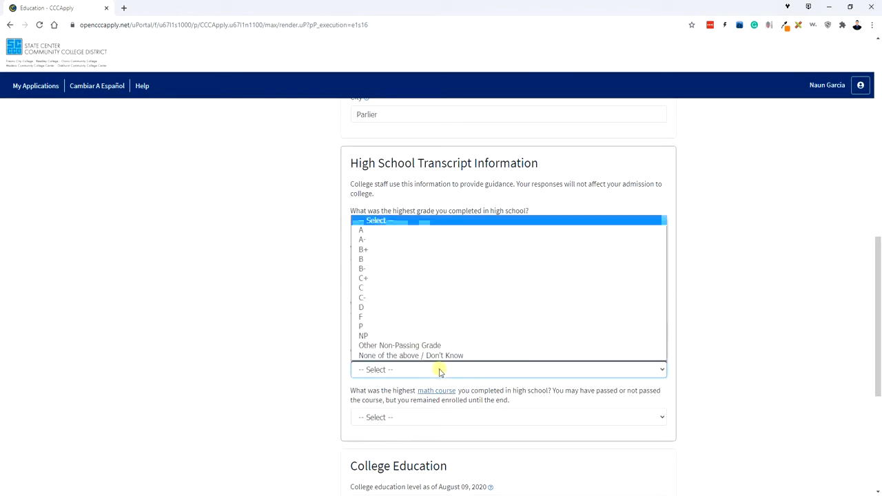
pyautogui.click(405, 249)
# Choose Statistics graded B+ as the math course, set college education to No degree, and continue.
pyautogui.scroll(-1, 434, 367)
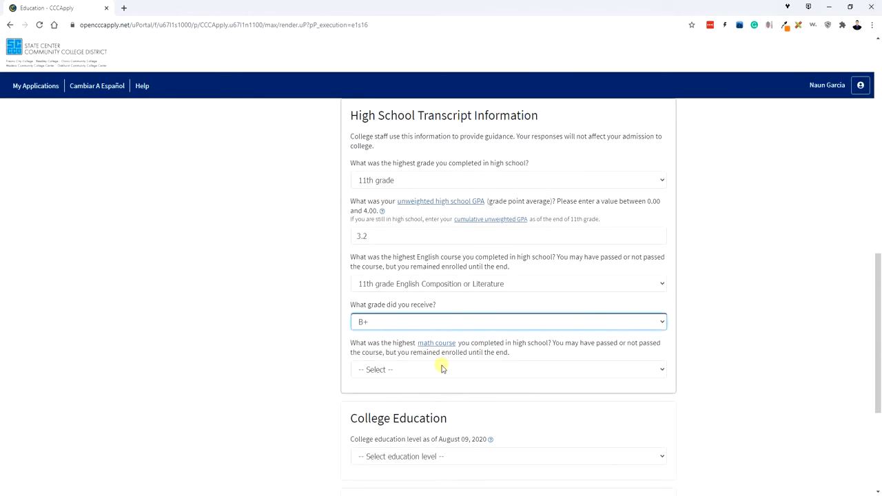
pyautogui.click(488, 372)
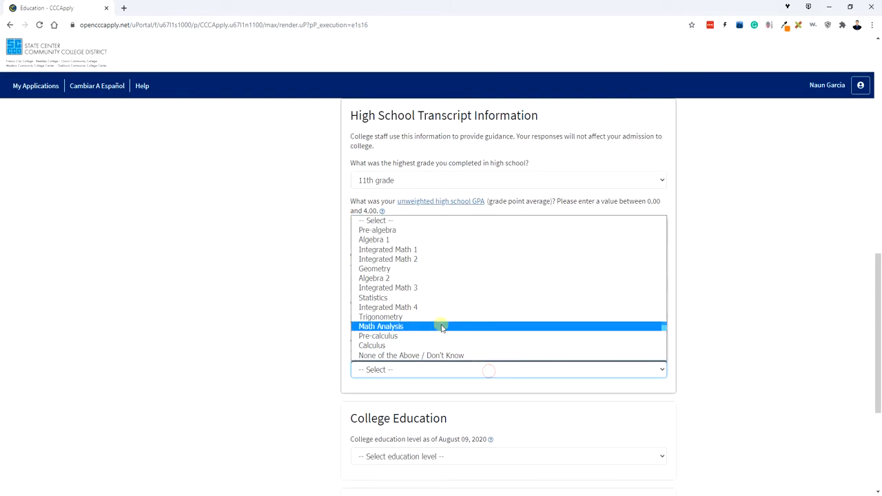
pyautogui.click(412, 297)
pyautogui.click(475, 407)
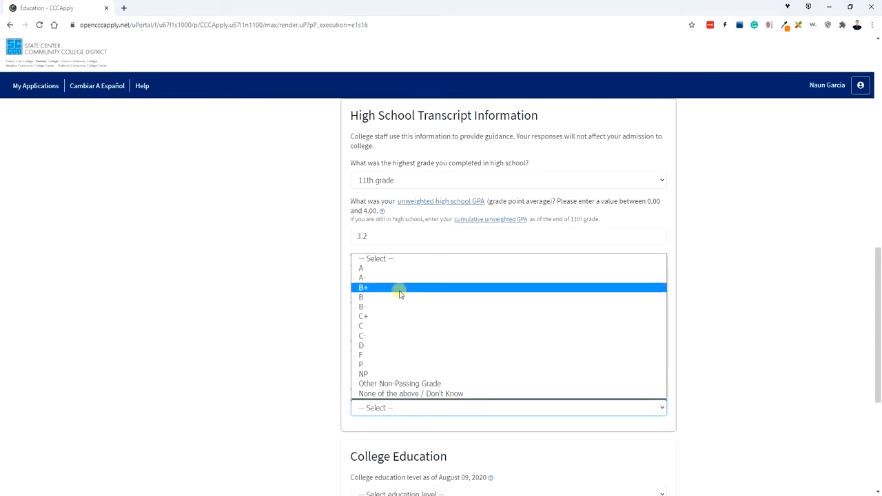
pyautogui.click(400, 287)
pyautogui.scroll(-3, 485, 380)
pyautogui.scroll(-2, 486, 381)
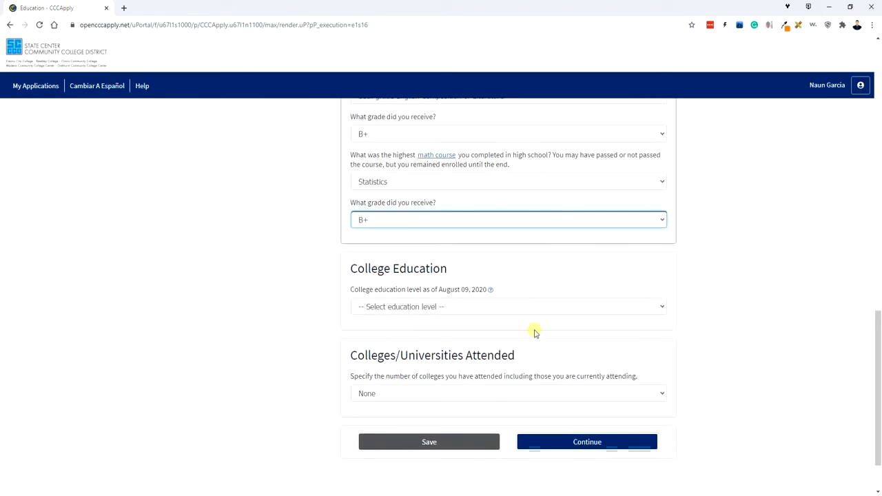
pyautogui.click(512, 305)
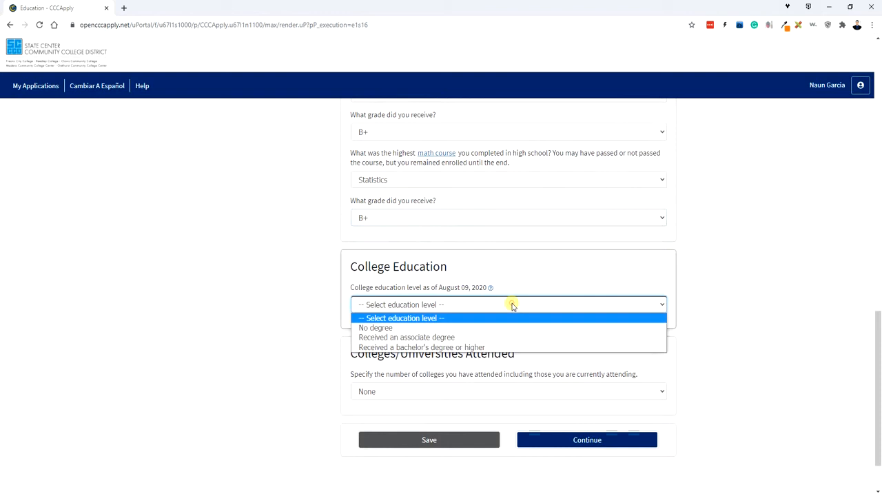
pyautogui.click(475, 328)
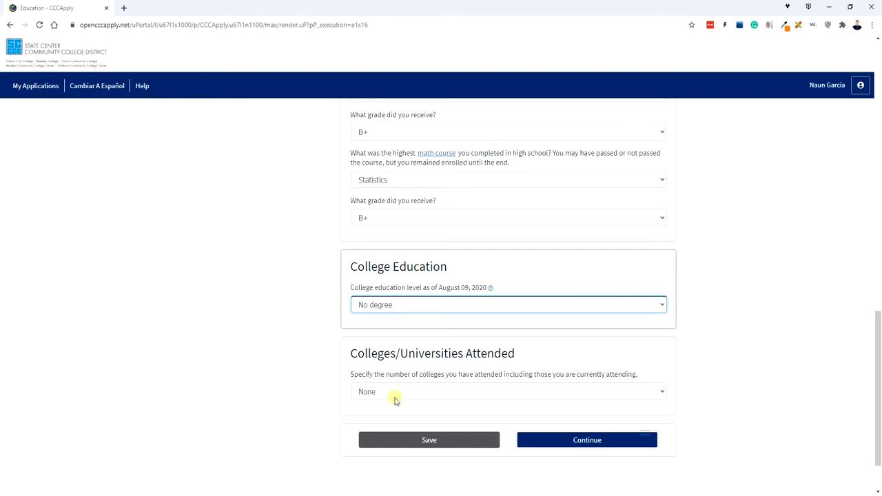
pyautogui.click(552, 443)
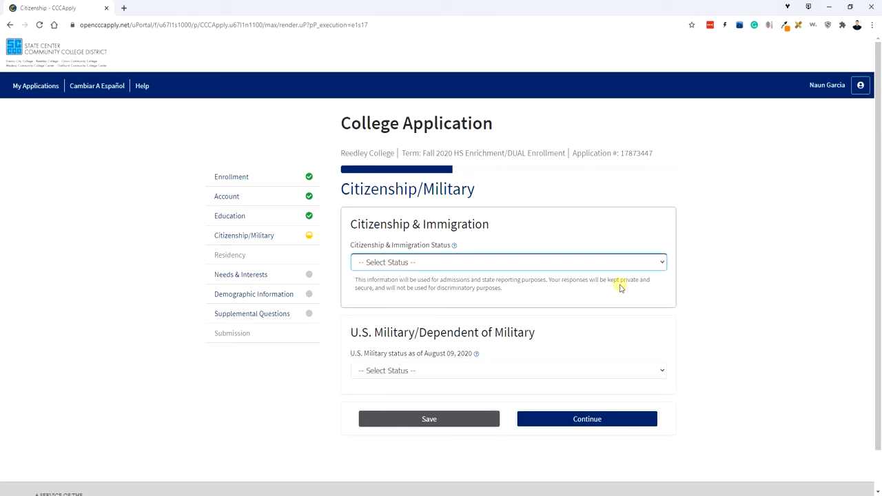
# Mark the applicant as a U.S. Citizen with military status 'None apply to me' and continue.
pyautogui.click(581, 262)
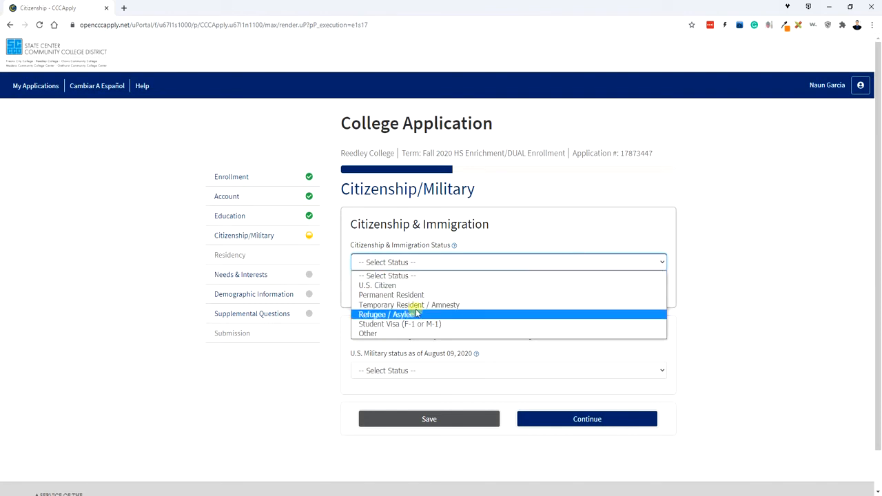
pyautogui.click(388, 335)
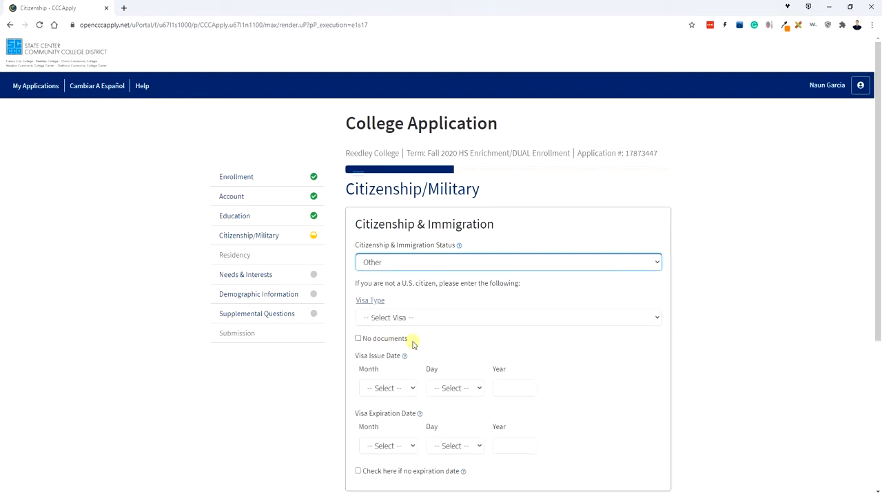
pyautogui.click(359, 339)
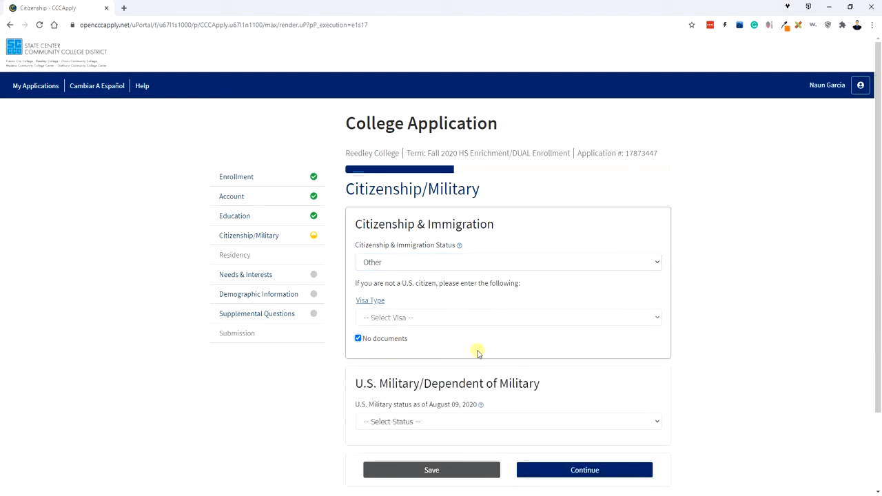
pyautogui.click(447, 263)
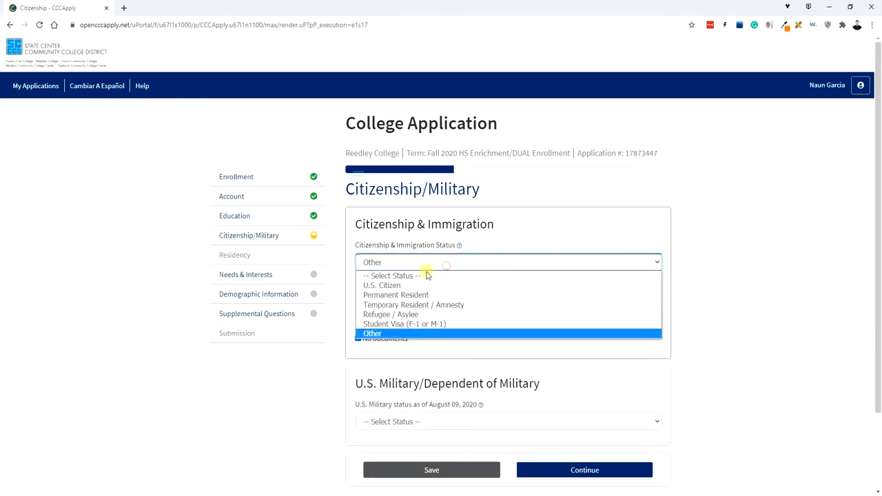
pyautogui.click(408, 285)
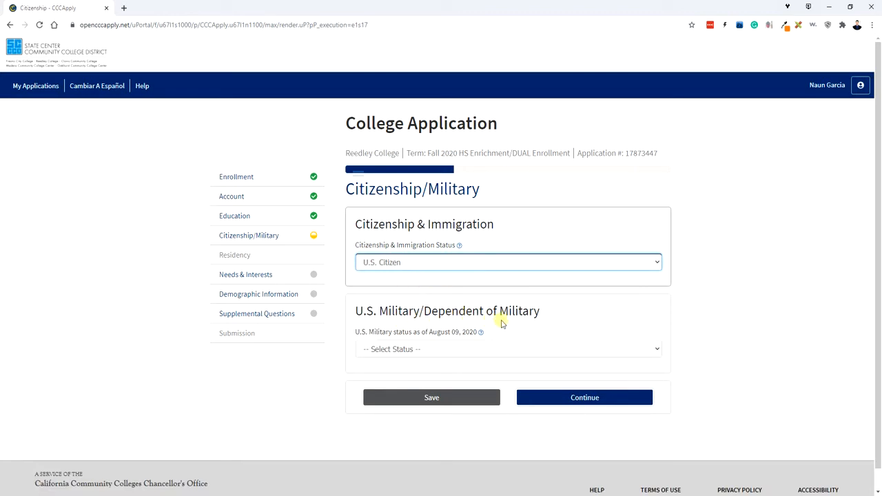
pyautogui.click(513, 348)
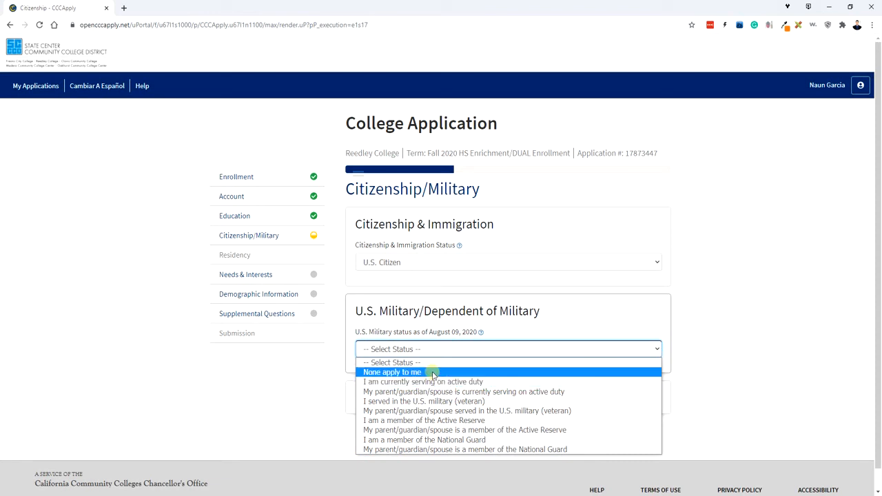
pyautogui.click(401, 372)
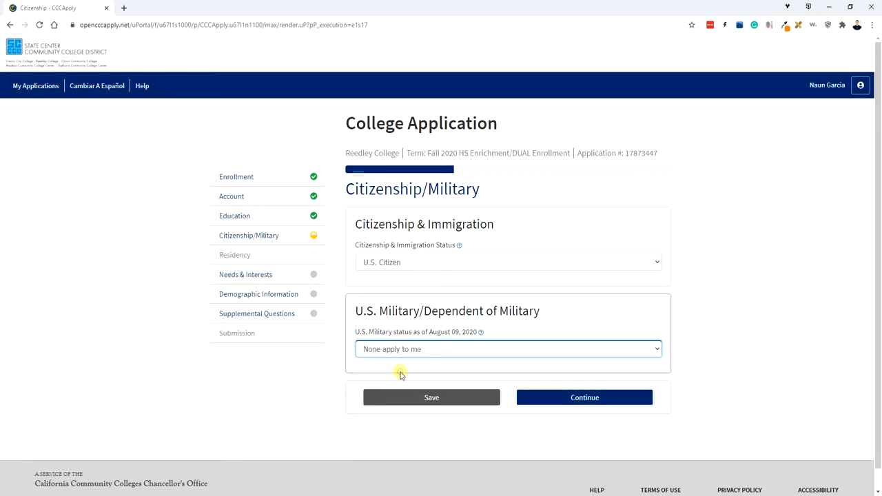
pyautogui.click(557, 404)
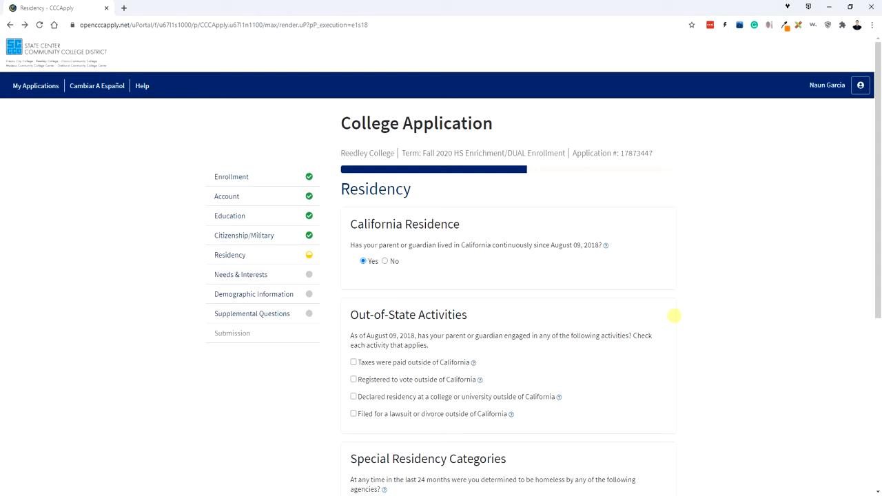
# Answer Yes to California residence and No to homelessness and foster care, then continue.
pyautogui.click(363, 262)
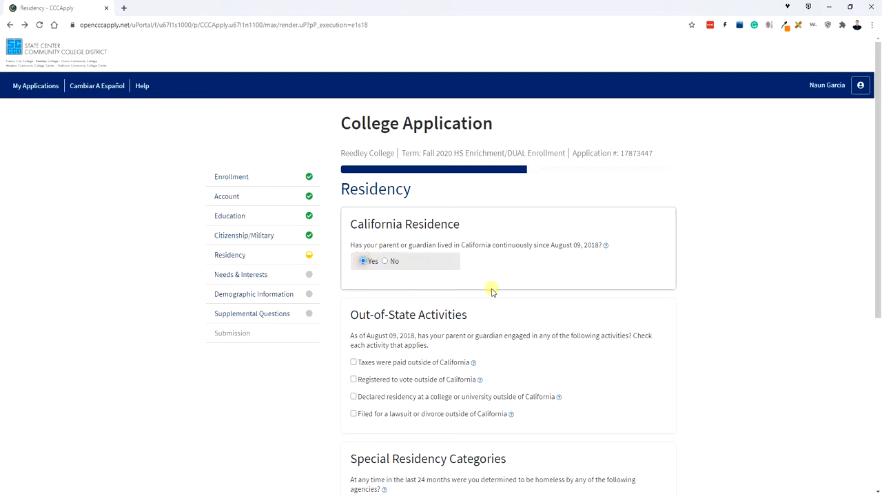
pyautogui.scroll(-2, 492, 293)
pyautogui.scroll(-2, 492, 292)
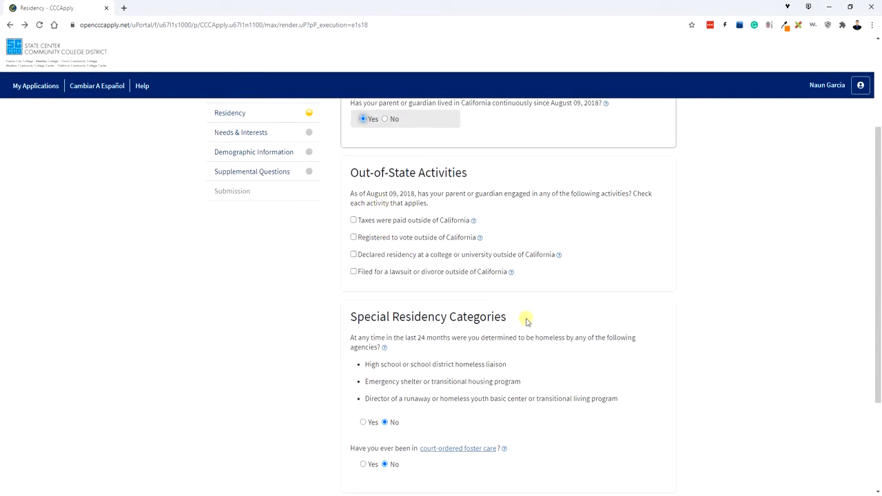
pyautogui.scroll(-1, 527, 323)
pyautogui.scroll(-2, 528, 322)
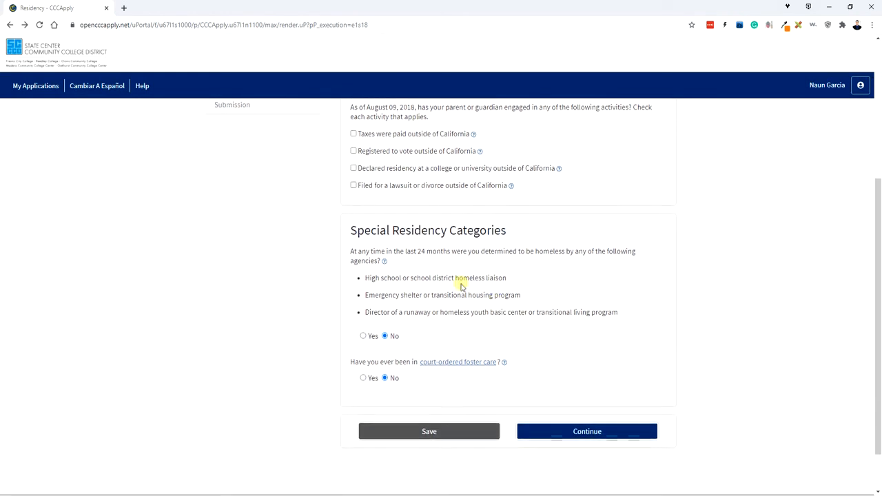
pyautogui.click(385, 327)
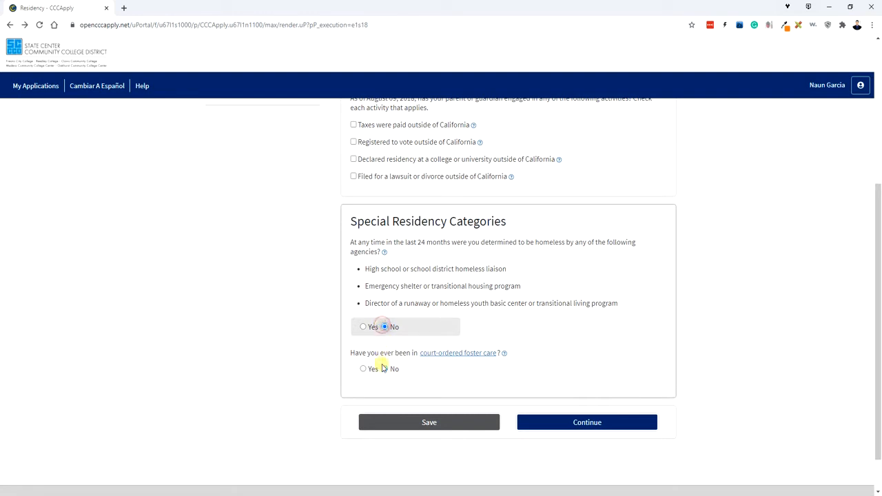
pyautogui.click(384, 370)
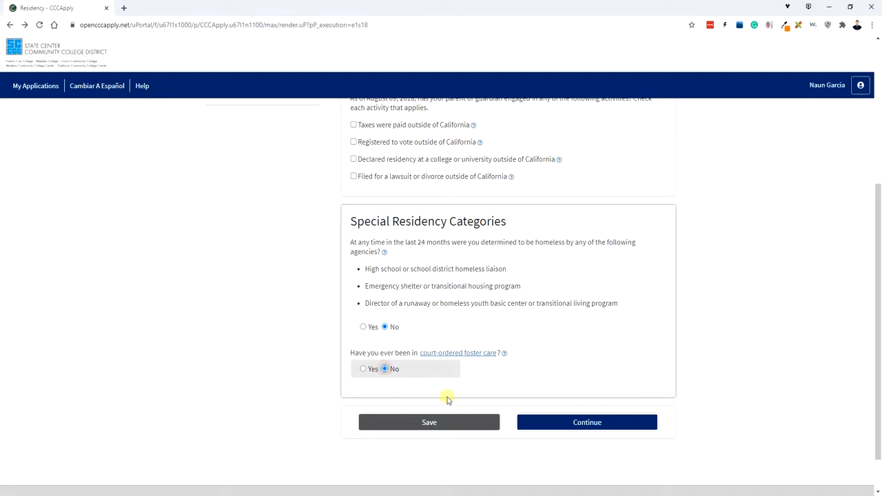
pyautogui.click(563, 428)
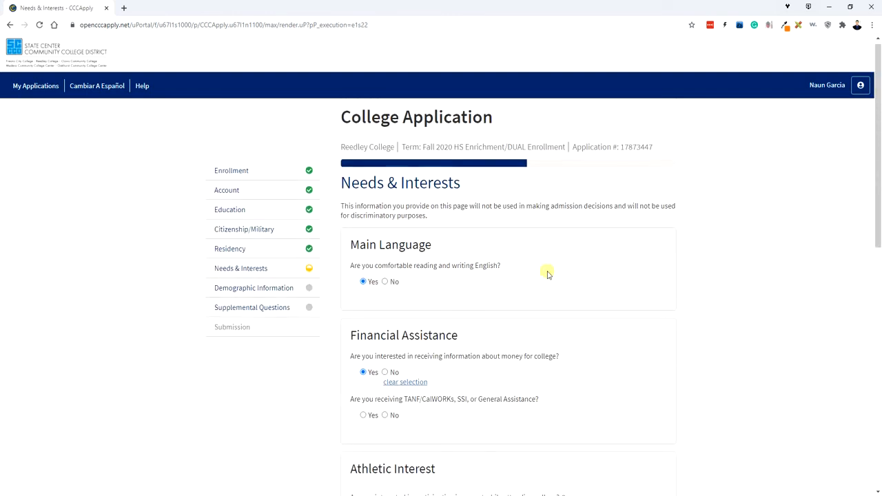
# Indicate interest in playing on an intercollegiate sports team.
pyautogui.scroll(-4, 548, 274)
pyautogui.click(365, 274)
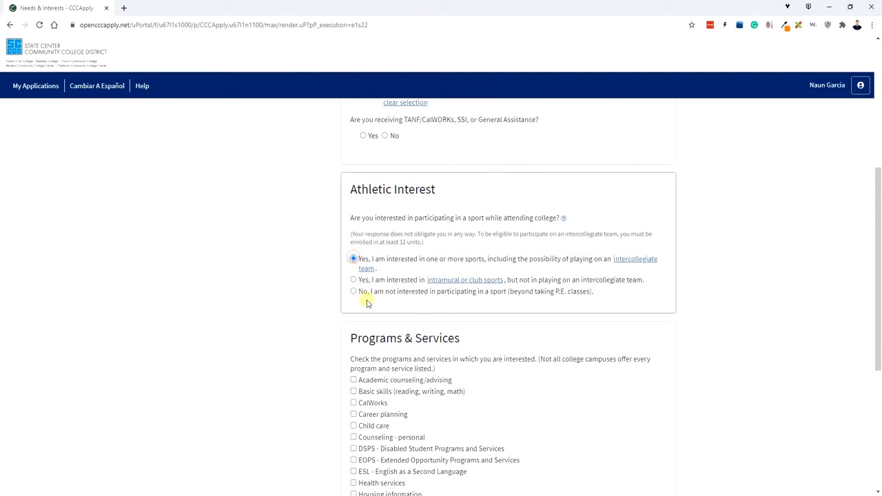
pyautogui.scroll(-2, 406, 303)
pyautogui.scroll(-1, 388, 292)
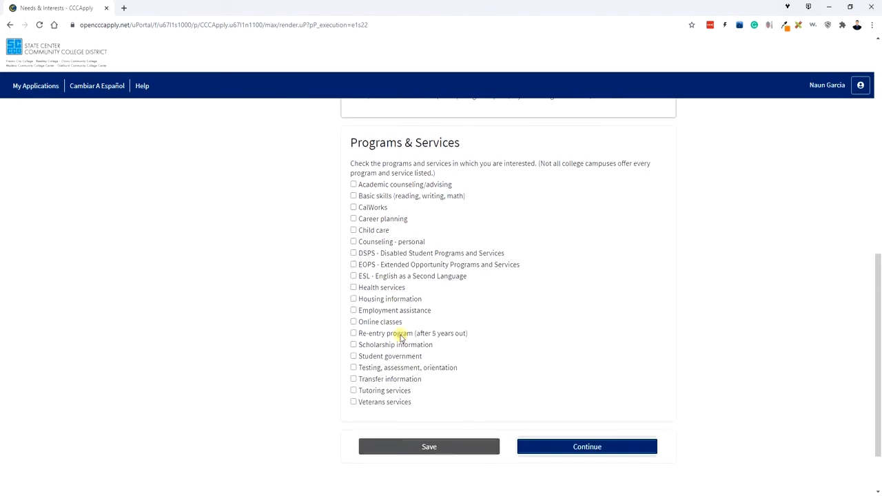
# Check ESL, EOPS, counseling, basic skills, employment, housing, health, scholarships and student government, then continue.
pyautogui.click(354, 279)
pyautogui.click(353, 270)
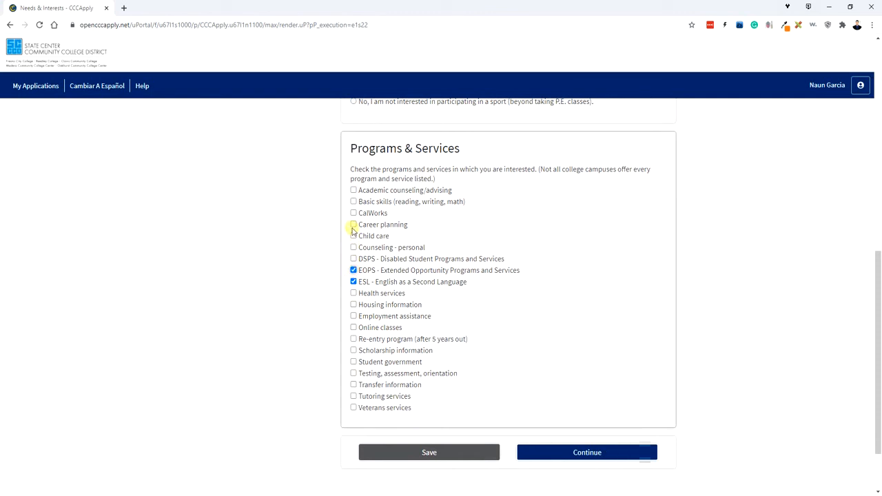
pyautogui.click(354, 191)
pyautogui.click(354, 201)
pyautogui.click(353, 316)
pyautogui.click(354, 304)
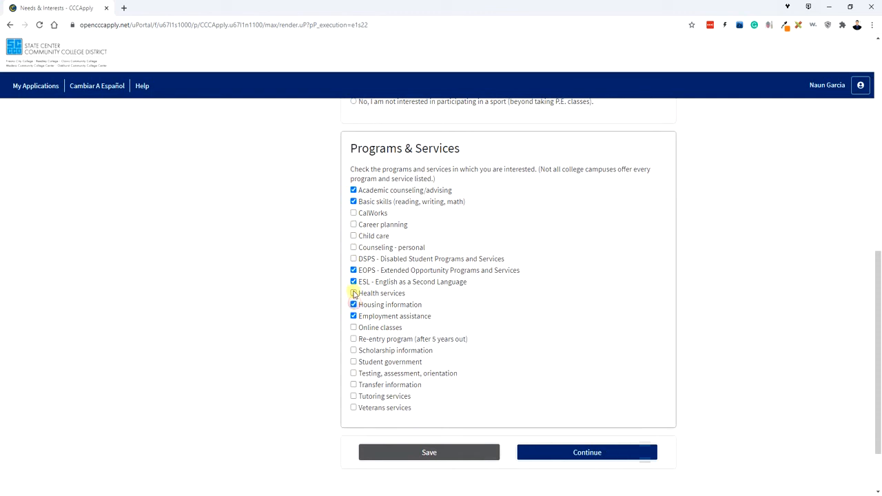
pyautogui.click(353, 293)
pyautogui.click(354, 350)
pyautogui.click(353, 362)
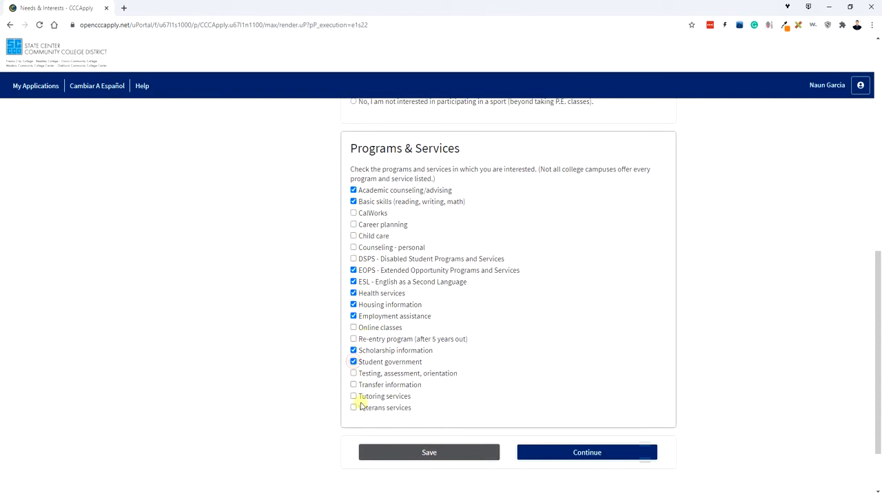
pyautogui.click(584, 452)
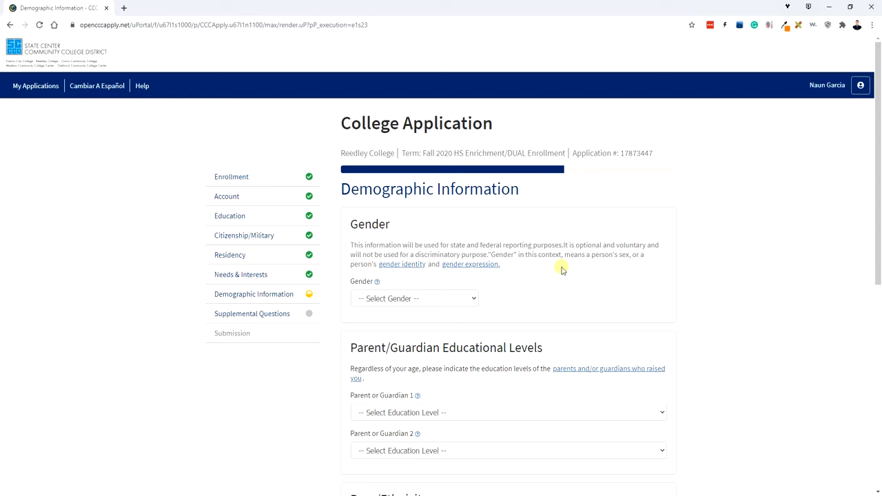
# Set gender to Decline to State, Guardian 1 to Grade 9 or less, Guardian 2 to some high school.
pyautogui.click(470, 301)
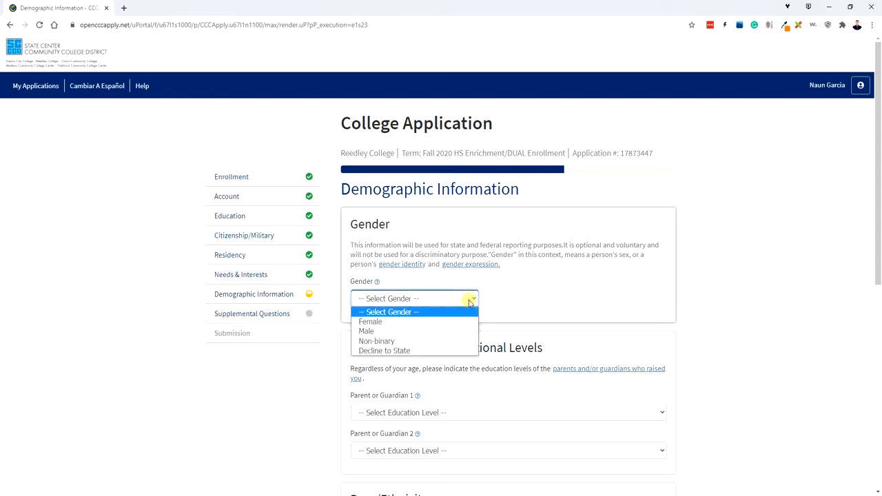
pyautogui.click(405, 350)
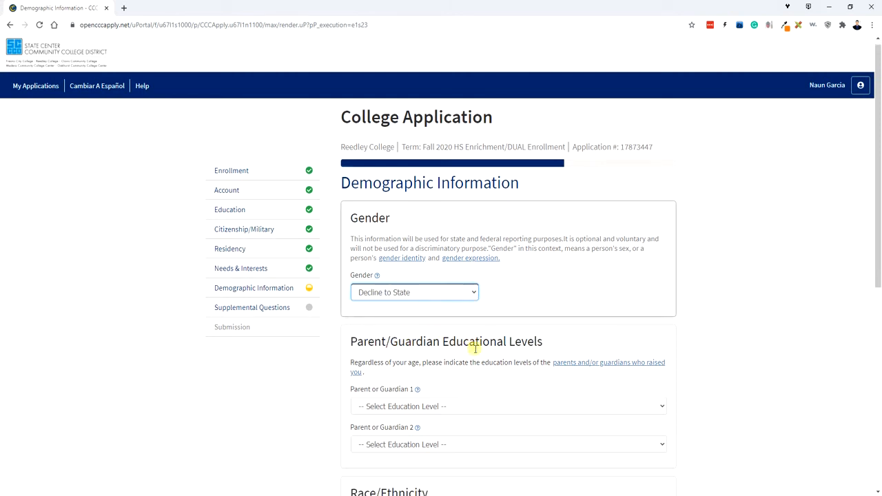
pyautogui.scroll(-2, 460, 345)
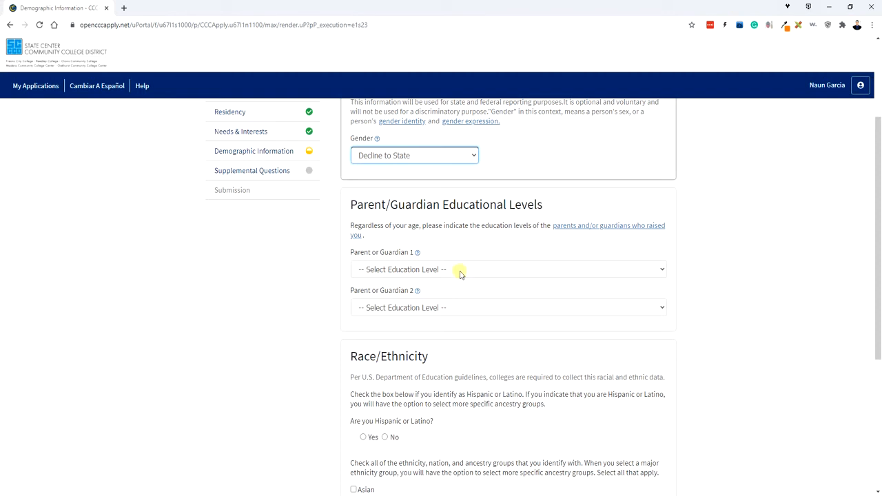
pyautogui.click(460, 269)
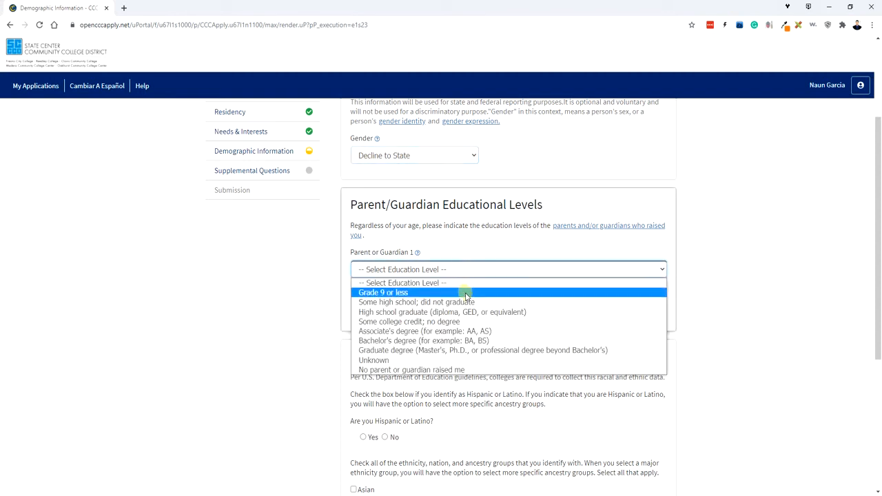
pyautogui.click(482, 292)
pyautogui.click(473, 308)
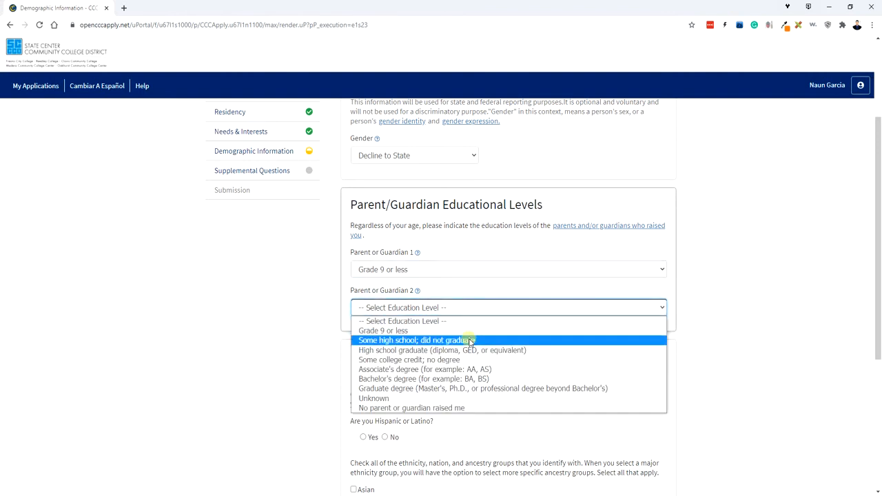
pyautogui.click(473, 339)
pyautogui.scroll(-2, 492, 374)
pyautogui.scroll(-1, 493, 374)
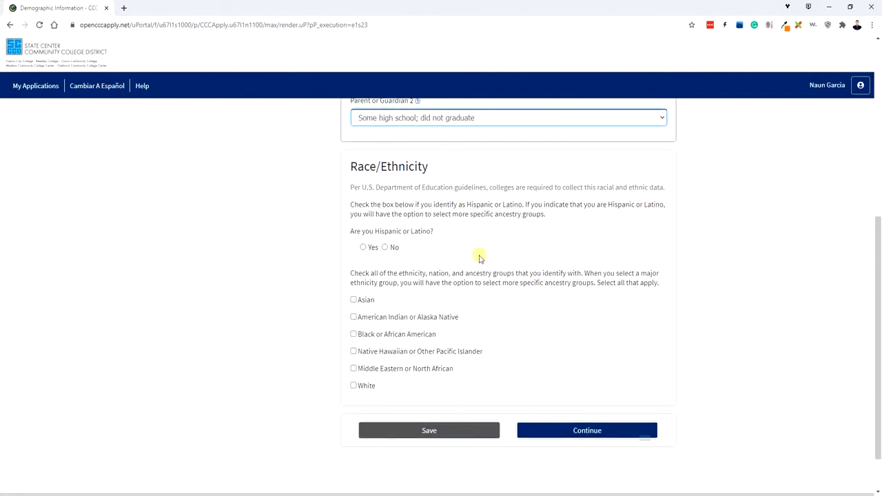
# Answer Yes to Hispanic or Latino and check Mexican ancestry.
pyautogui.click(363, 247)
pyautogui.scroll(-5, 404, 284)
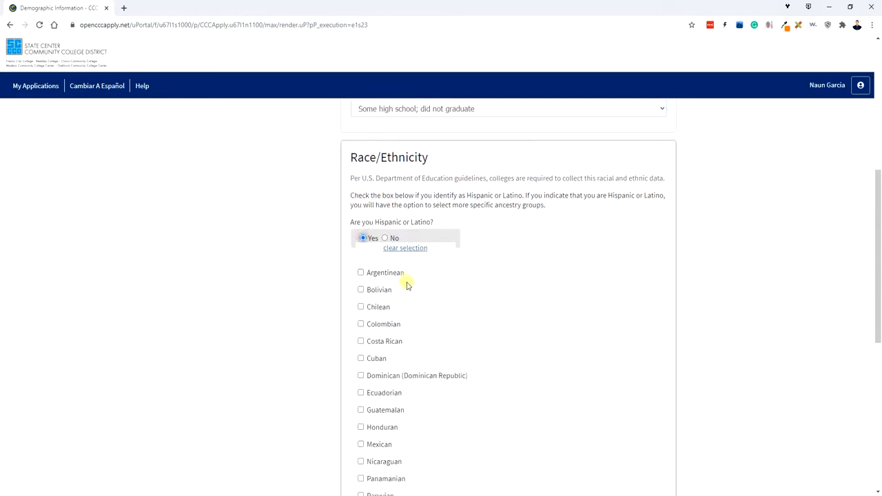
pyautogui.click(360, 264)
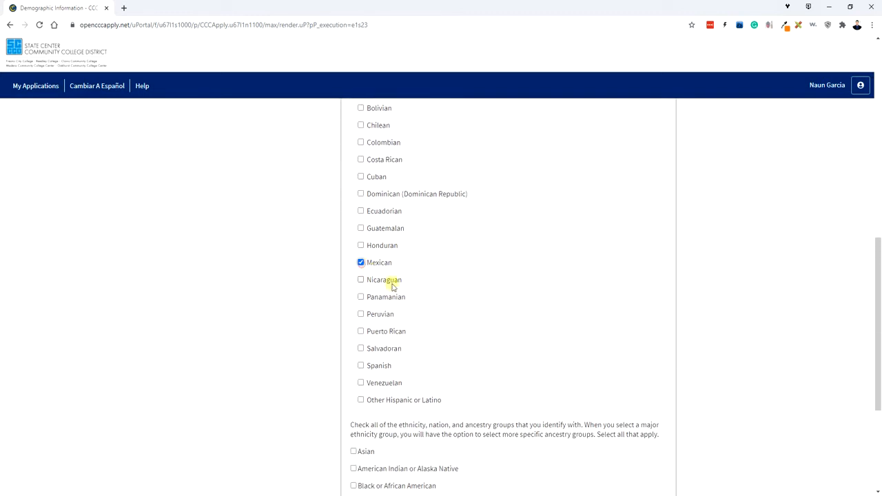
pyautogui.scroll(-3, 423, 309)
pyautogui.scroll(1, 500, 312)
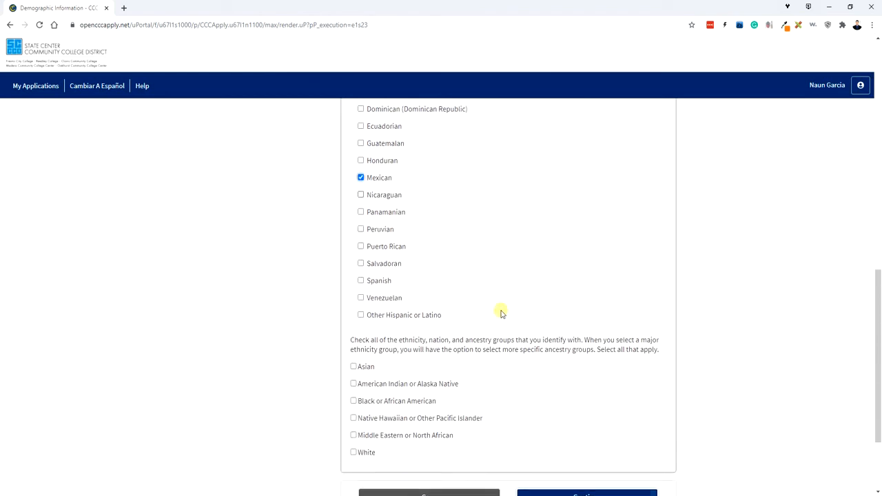
pyautogui.scroll(-1, 501, 314)
pyautogui.scroll(-1, 510, 316)
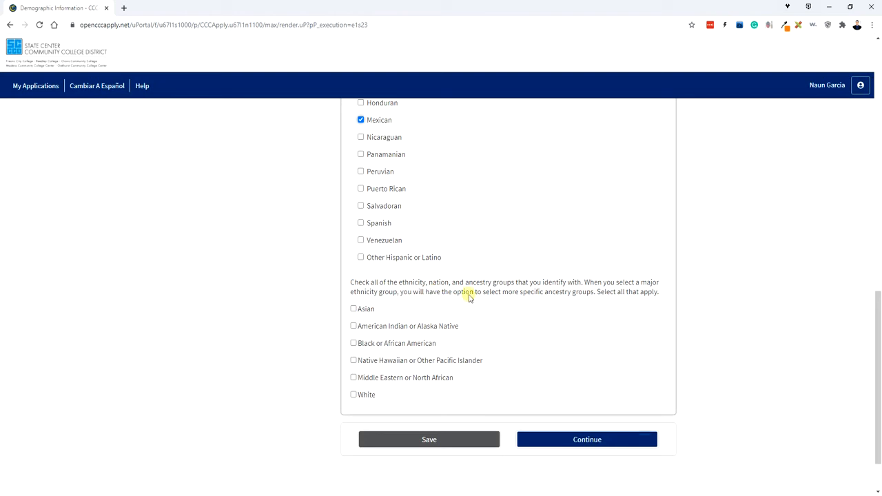
# Check White with European ancestry and continue to Supplemental Questions.
pyautogui.click(354, 394)
pyautogui.scroll(-2, 493, 381)
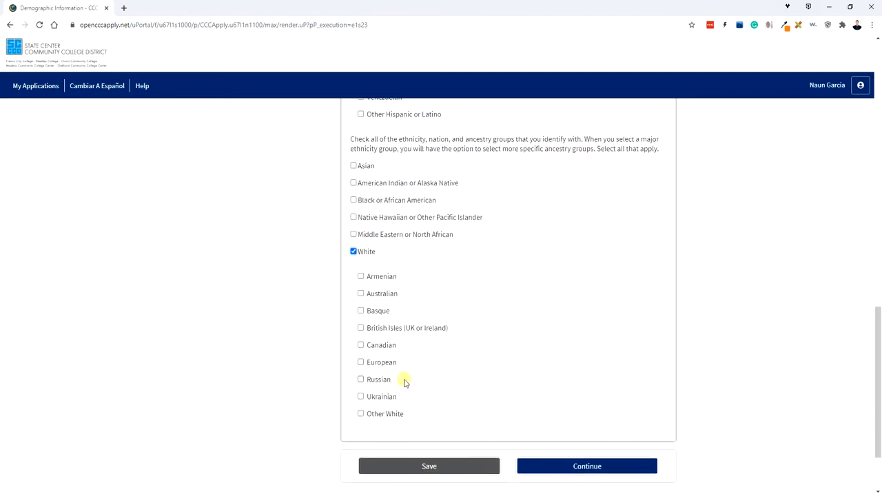
pyautogui.scroll(1, 404, 380)
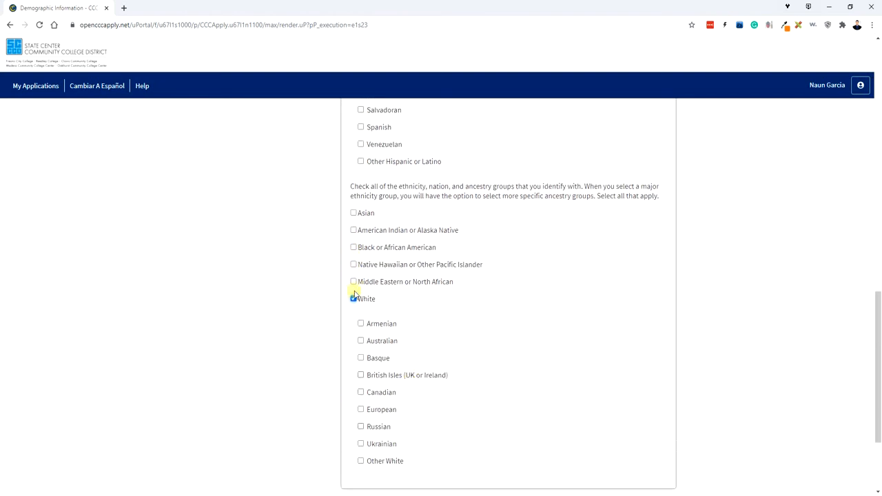
pyautogui.click(361, 410)
pyautogui.scroll(-2, 522, 418)
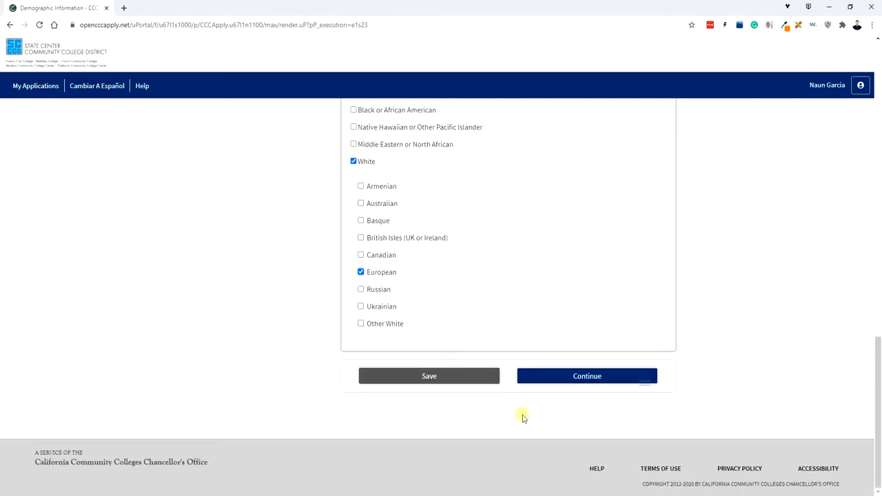
pyautogui.click(576, 383)
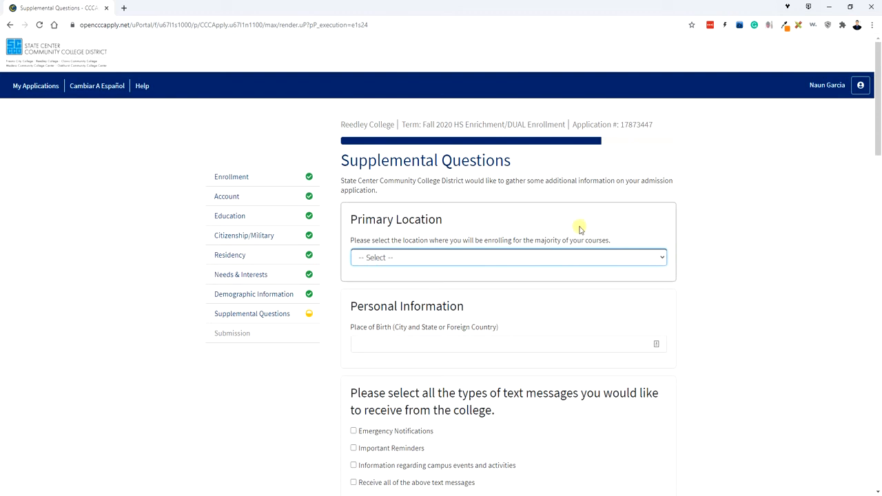
# Choose Reedley College as the primary enrollment location and enter 'Reedley CA' as place of birth.
pyautogui.click(658, 257)
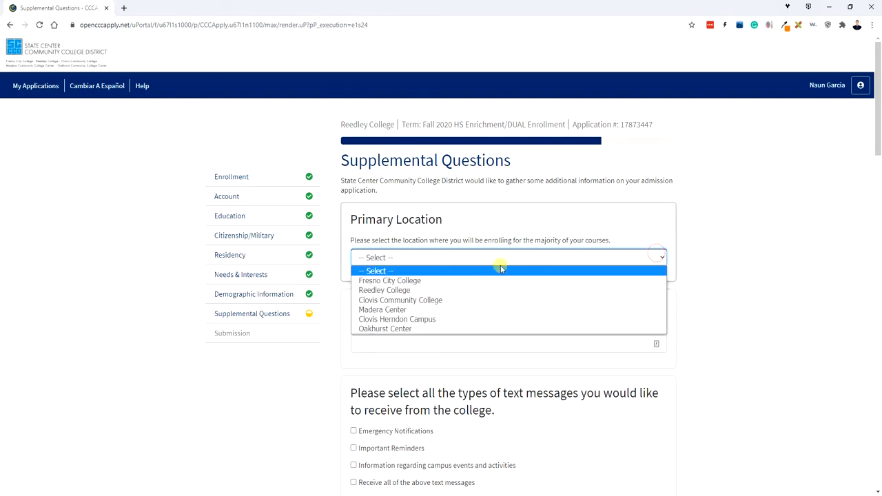
pyautogui.click(441, 290)
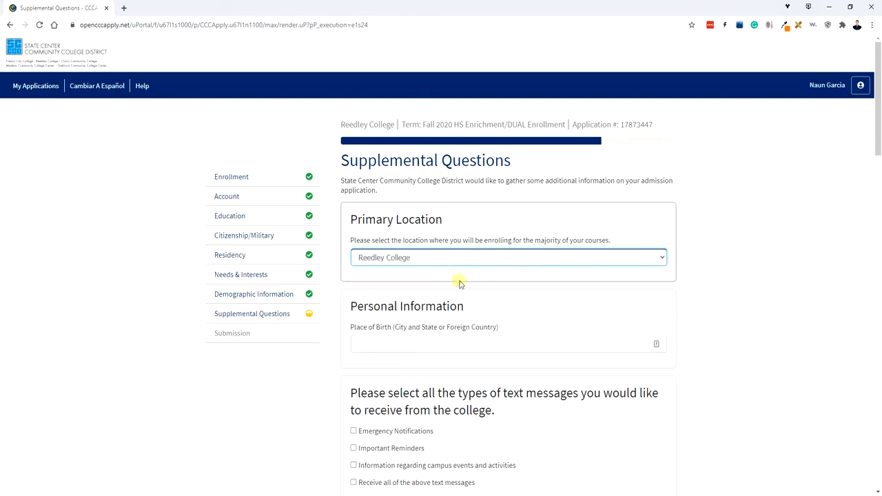
pyautogui.scroll(-1, 630, 303)
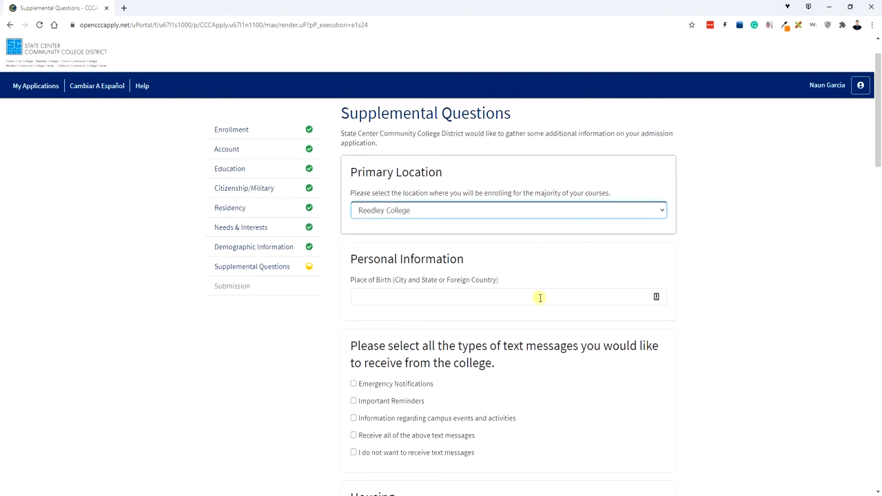
pyautogui.click(531, 293)
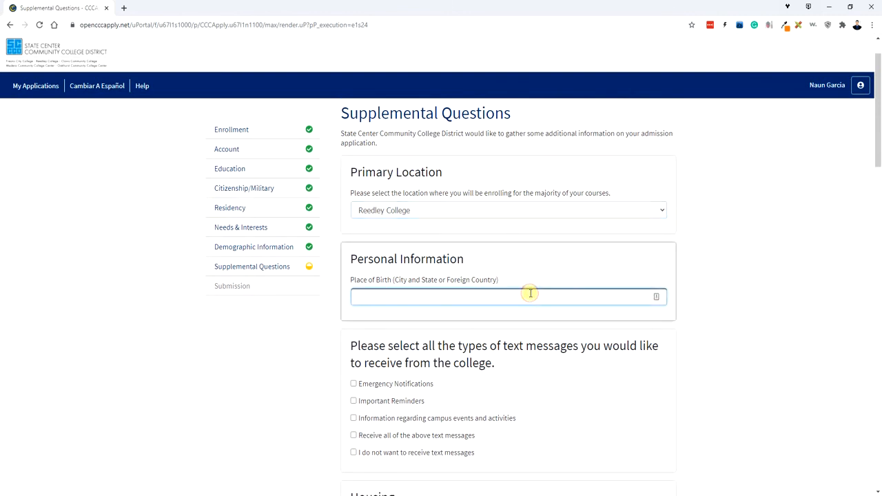
pyautogui.scroll(-2, 585, 301)
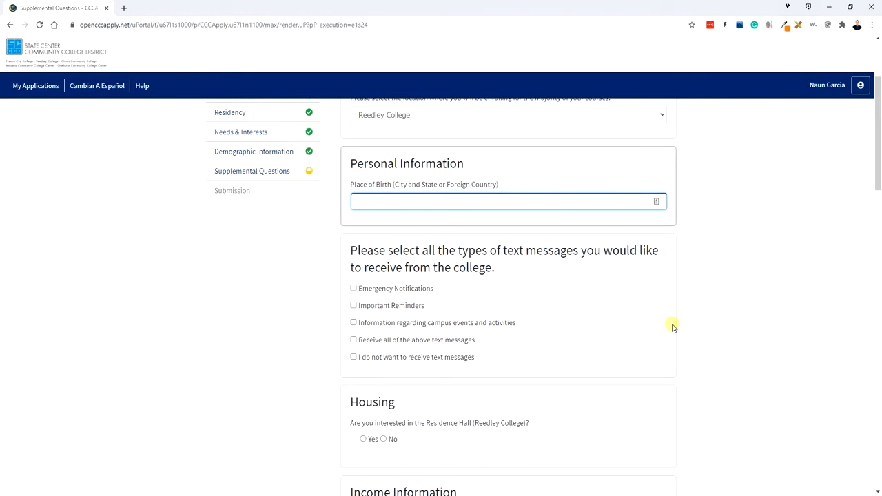
pyautogui.write('Reedley CA')
pyautogui.press('Tab')
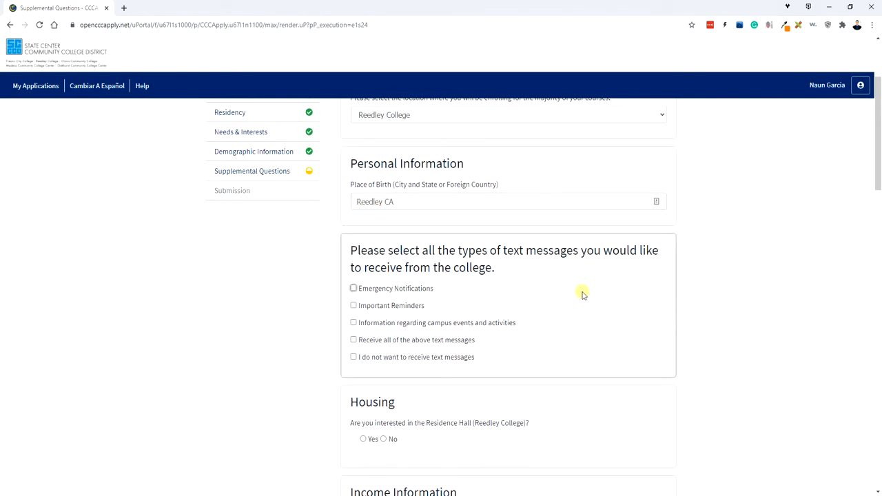
# Opt in to Emergency Notifications, Important Reminders and campus events text messages.
pyautogui.click(353, 288)
pyautogui.click(353, 305)
pyautogui.click(353, 323)
pyautogui.scroll(-2, 630, 344)
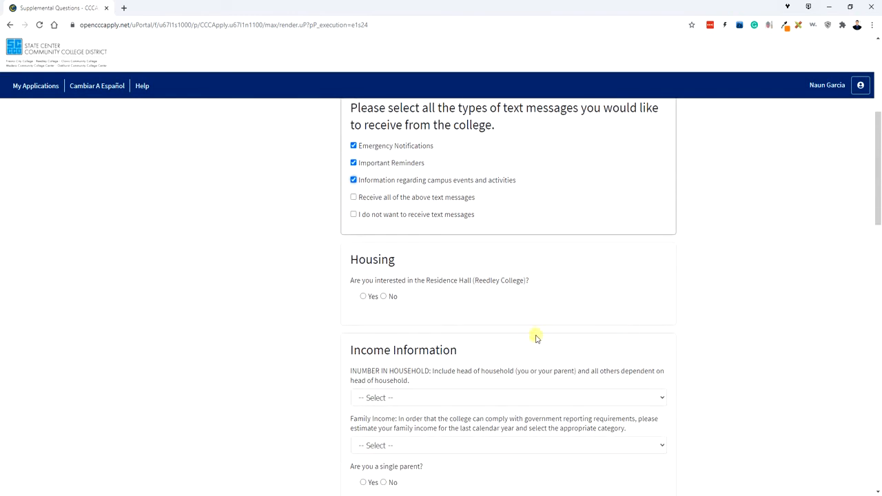
pyautogui.scroll(-2, 520, 323)
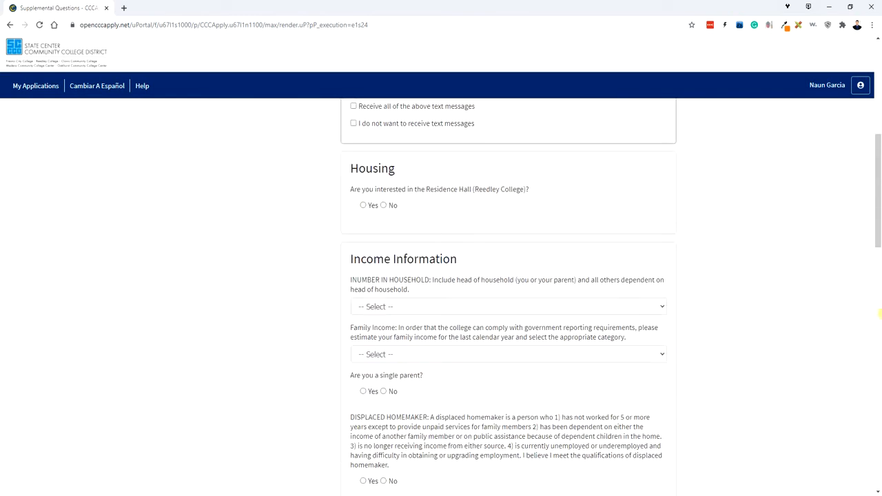
pyautogui.scroll(-3, 418, 278)
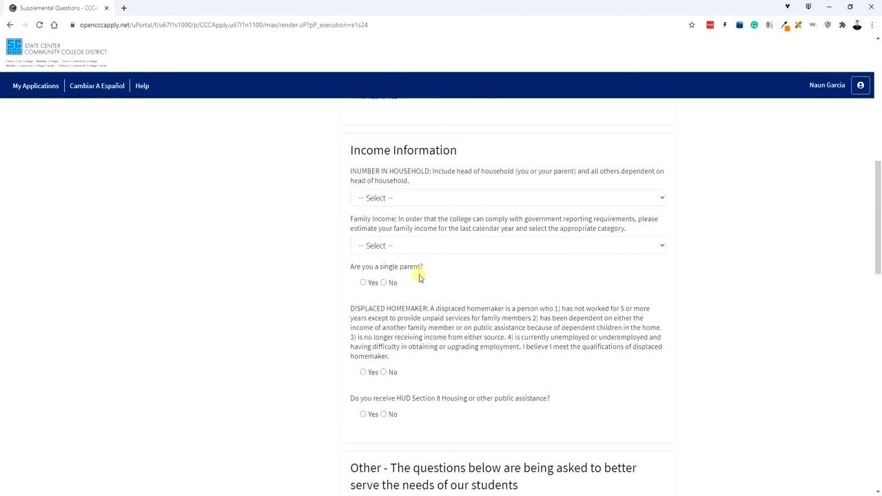
pyautogui.scroll(-5, 644, 211)
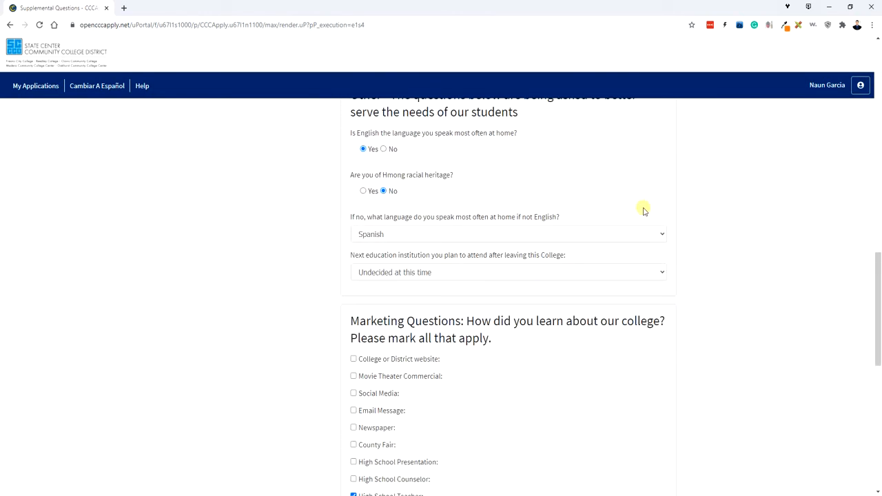
pyautogui.scroll(-3, 644, 211)
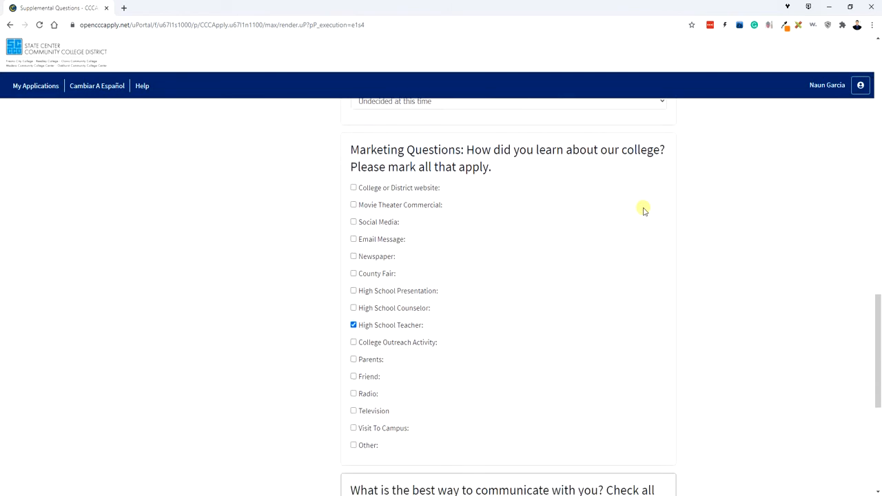
pyautogui.scroll(-1, 644, 211)
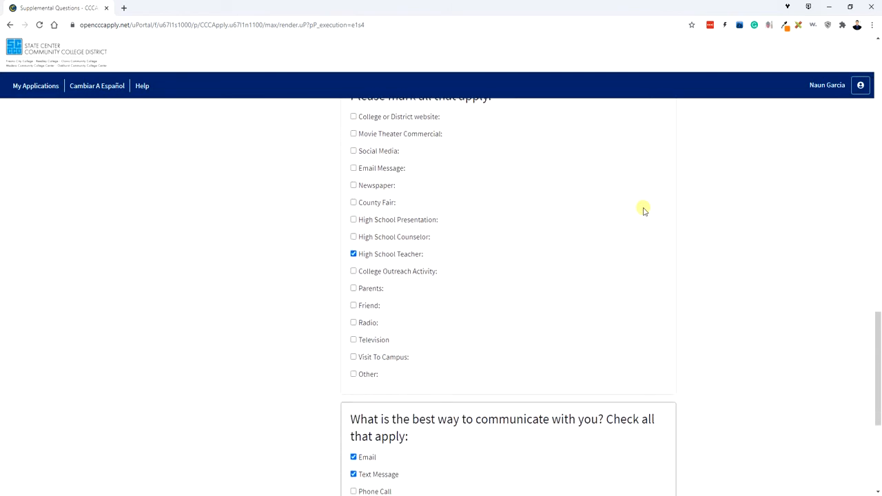
pyautogui.scroll(-4, 644, 211)
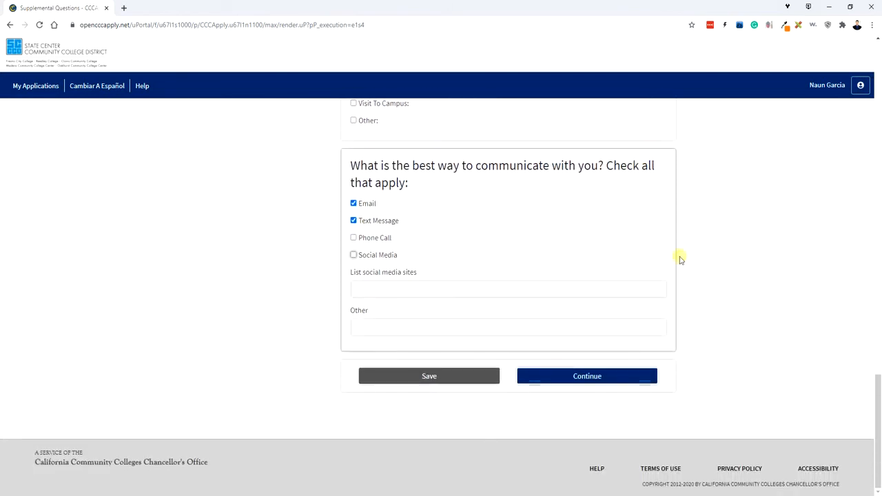
# Continue to the Submission page, expand the application summary, and select 'HS Enrichment' in the term.
pyautogui.click(595, 376)
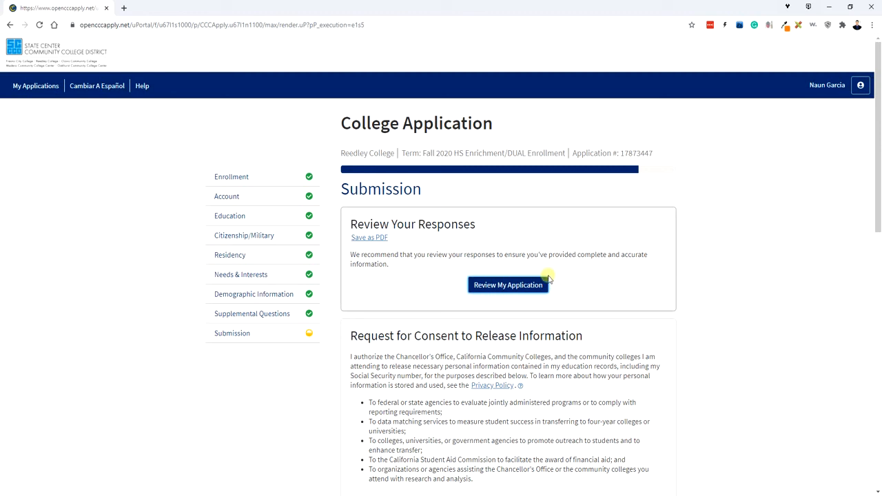
pyautogui.click(499, 286)
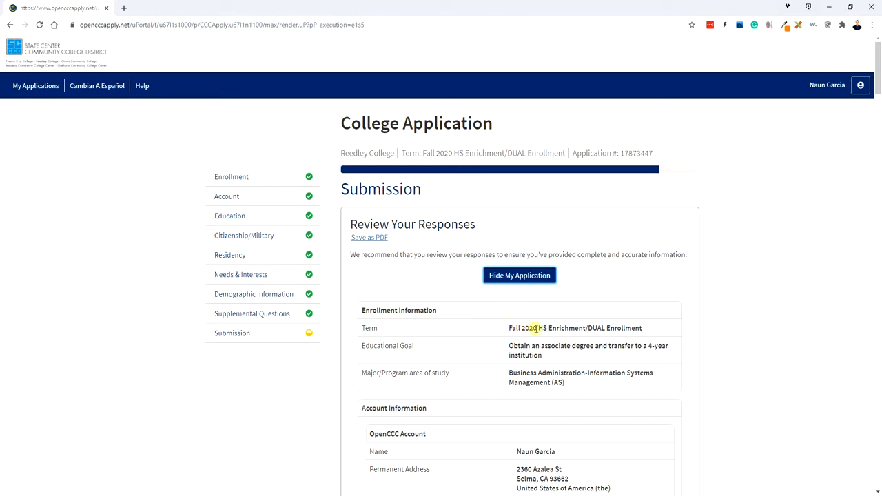
pyautogui.moveTo(541, 328); pyautogui.dragTo(584, 328)
# Review the term and enrollment status answers in the application summary.
pyautogui.click(590, 328)
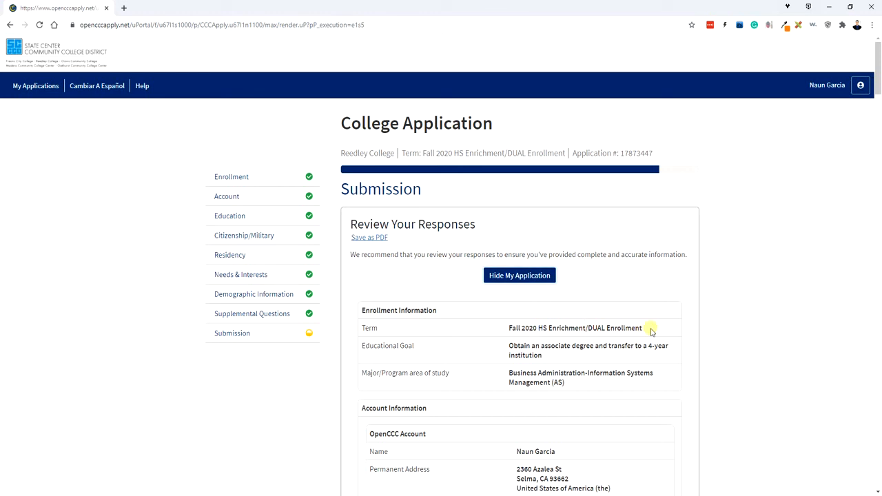
pyautogui.scroll(-4, 651, 332)
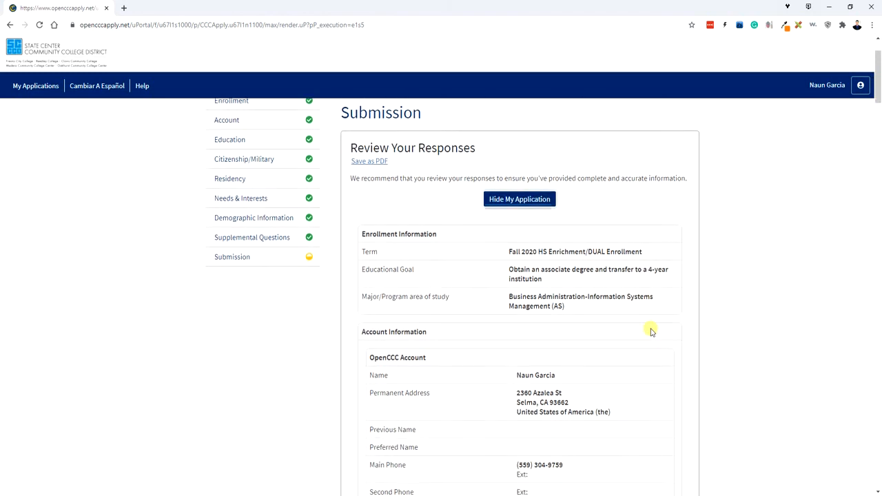
pyautogui.scroll(-2, 651, 331)
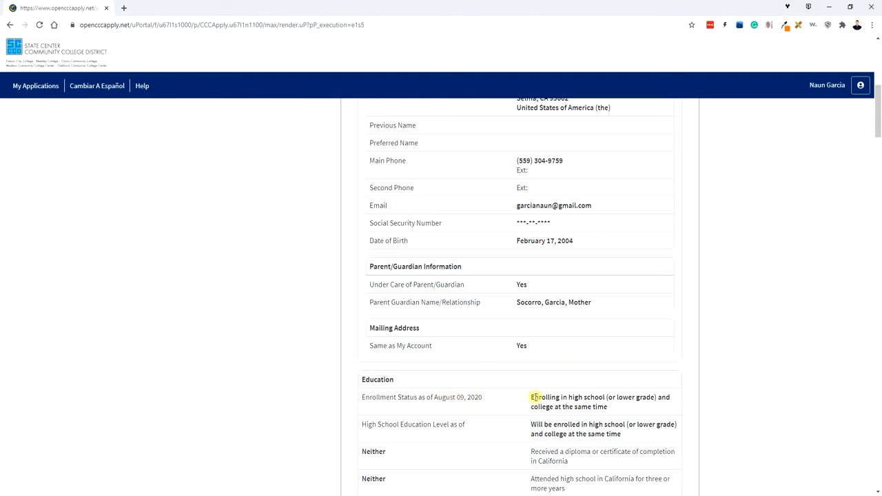
pyautogui.moveTo(531, 398); pyautogui.dragTo(658, 407)
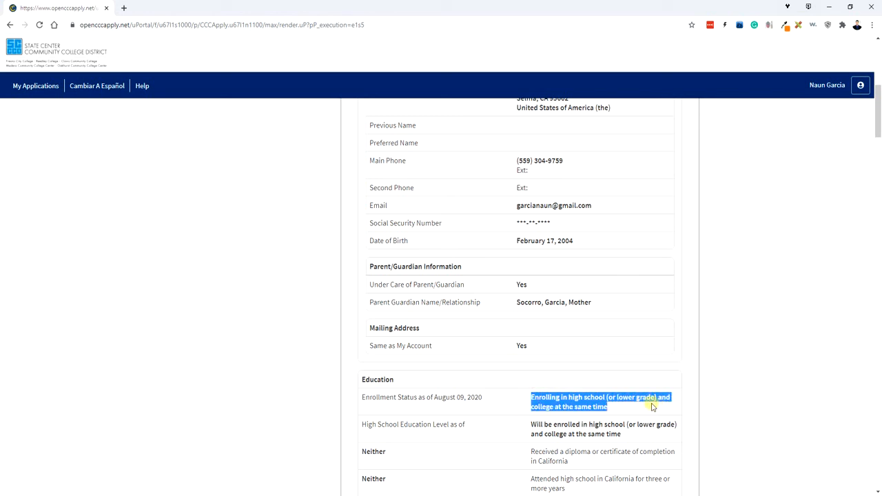
# Check the Primary Location answer and continue reviewing down to the Income Information section.
pyautogui.scroll(-5, 634, 376)
pyautogui.scroll(1, 634, 376)
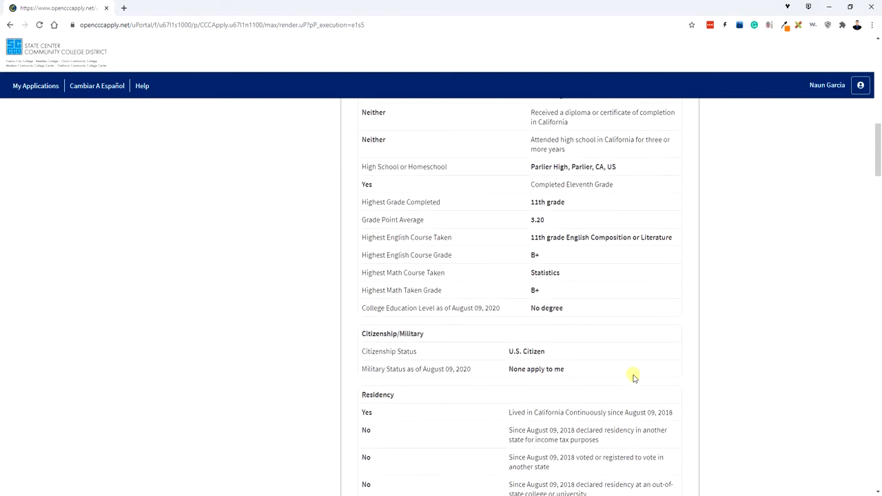
pyautogui.scroll(-8, 634, 376)
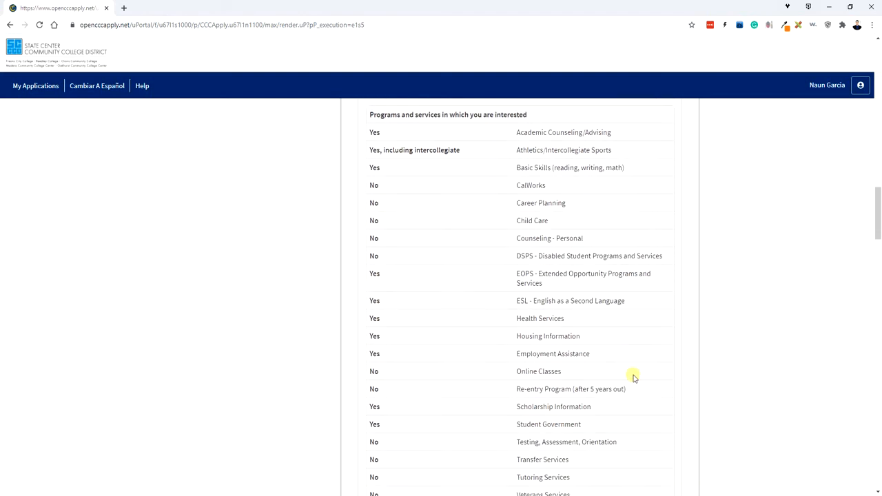
pyautogui.scroll(-5, 634, 376)
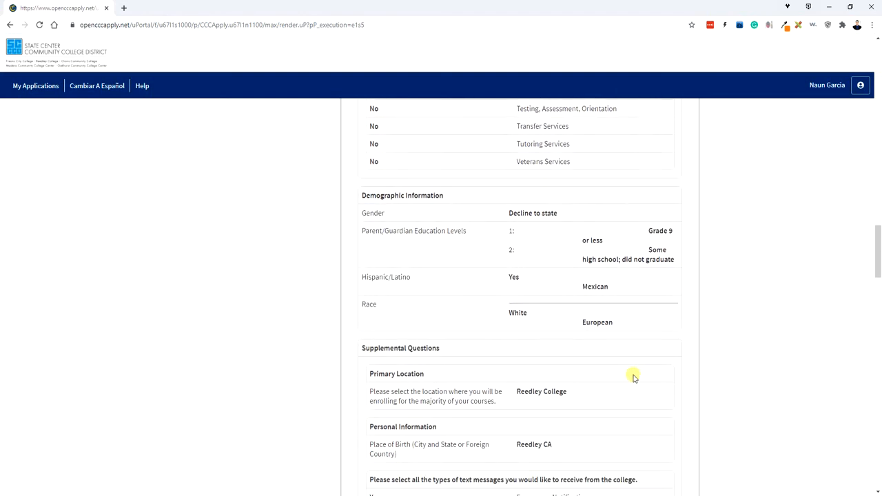
pyautogui.scroll(-2, 634, 375)
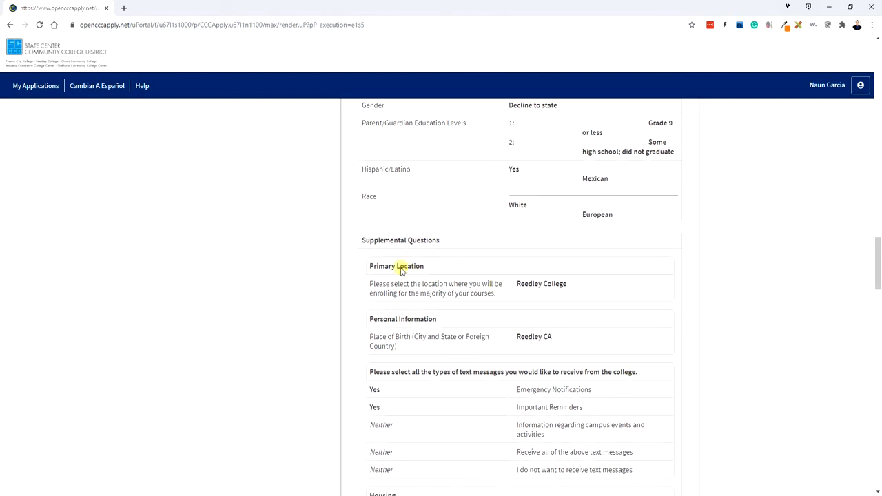
pyautogui.moveTo(370, 266); pyautogui.dragTo(566, 298)
pyautogui.scroll(2, 651, 355)
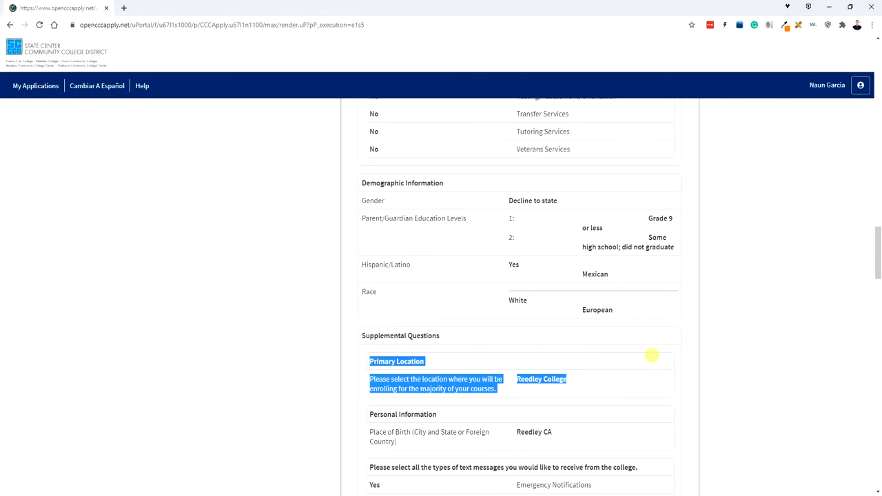
pyautogui.click(610, 387)
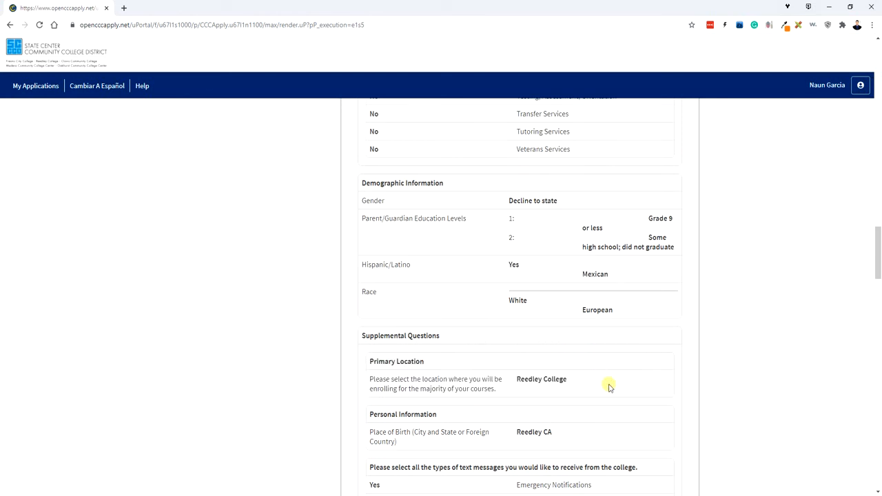
pyautogui.scroll(-5, 610, 388)
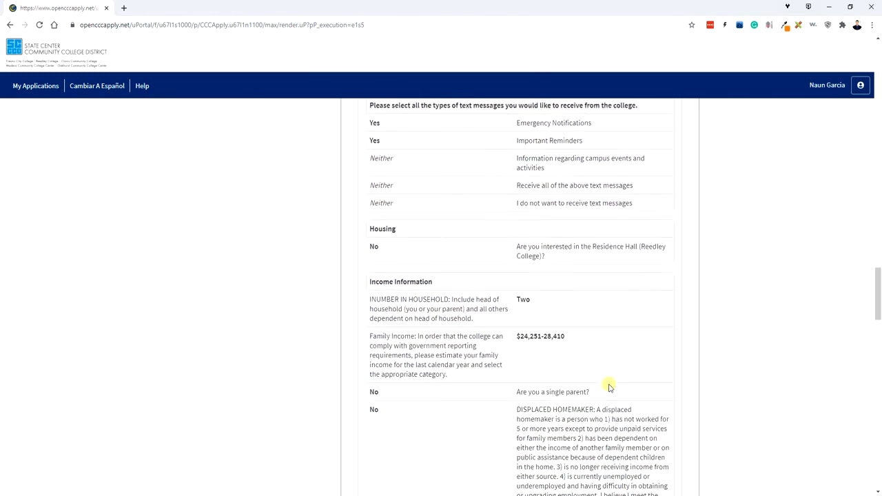
pyautogui.scroll(-15, 609, 388)
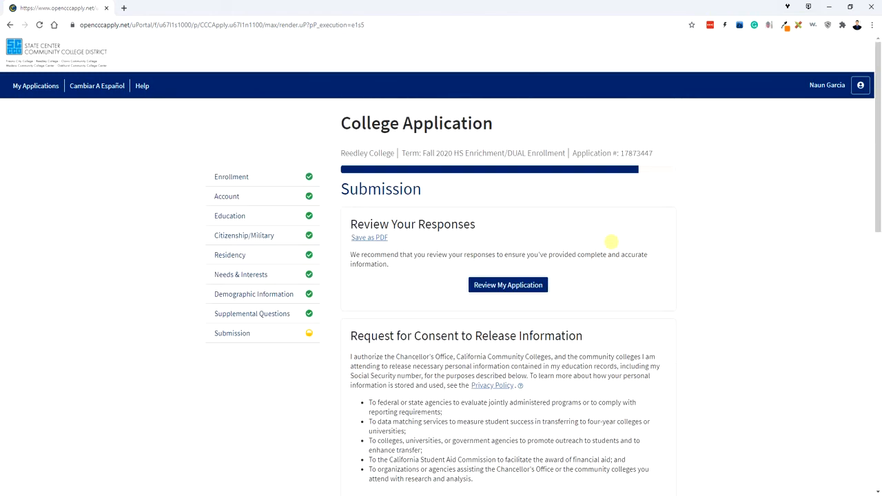
# Choose I consent to releasing personal information.
pyautogui.scroll(-2, 611, 242)
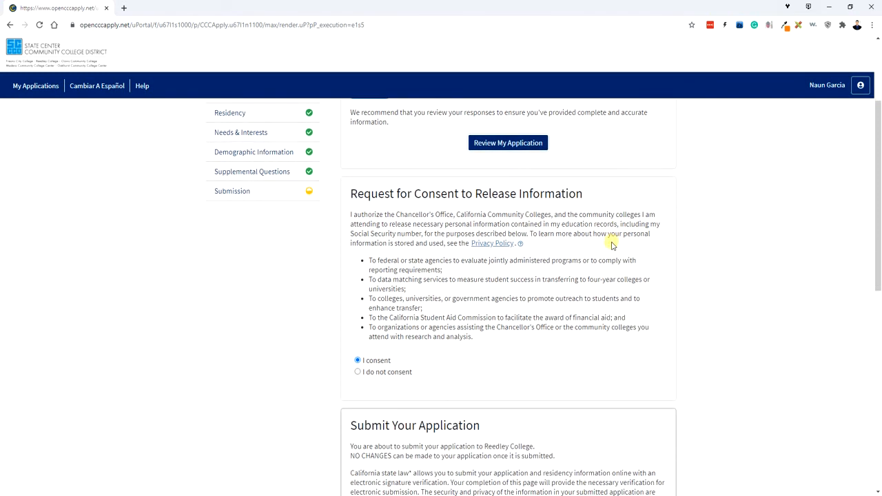
pyautogui.scroll(-1, 561, 252)
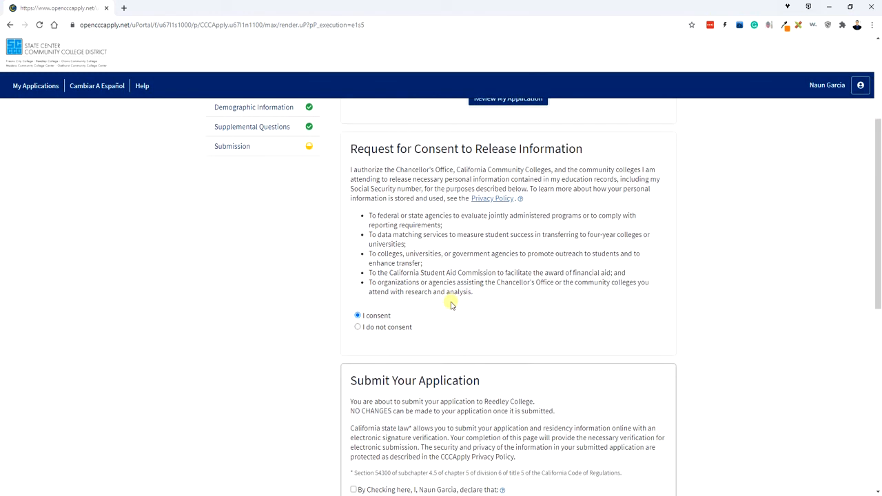
pyautogui.click(358, 313)
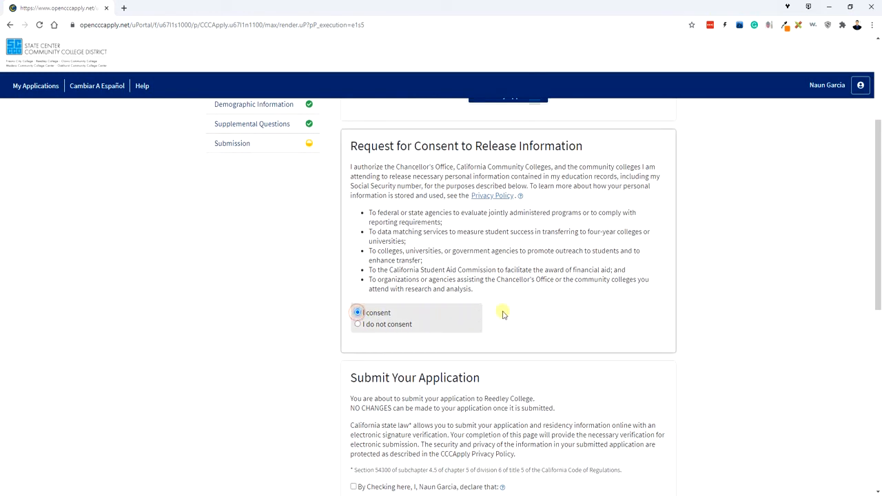
# Tick both declarations: the accuracy statement and the financial aid acknowledgement.
pyautogui.scroll(-2, 607, 311)
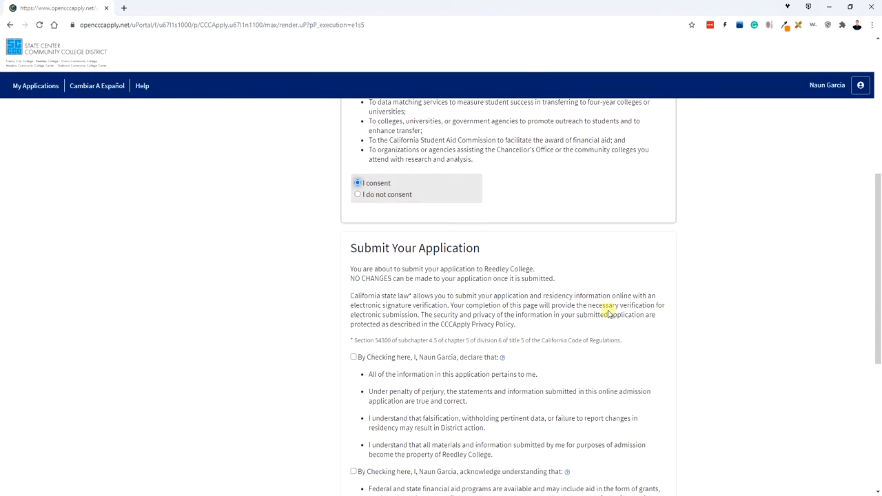
pyautogui.scroll(-2, 608, 312)
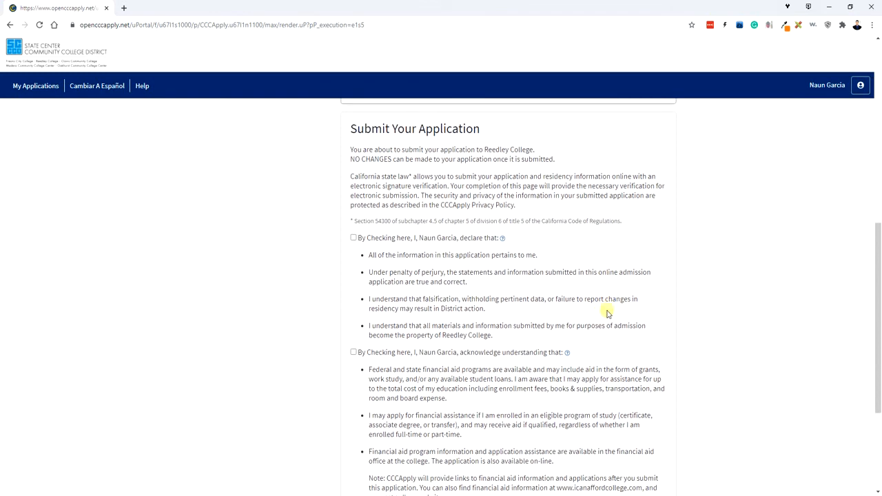
pyautogui.scroll(-1, 482, 296)
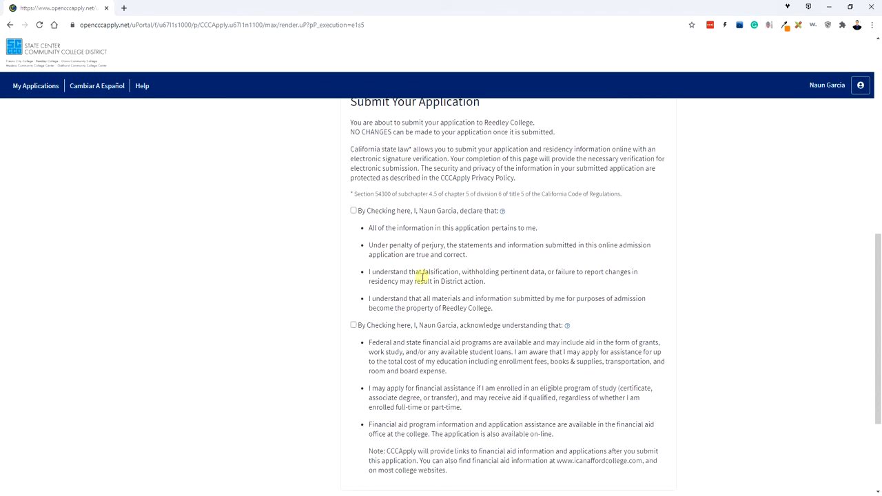
pyautogui.click(354, 204)
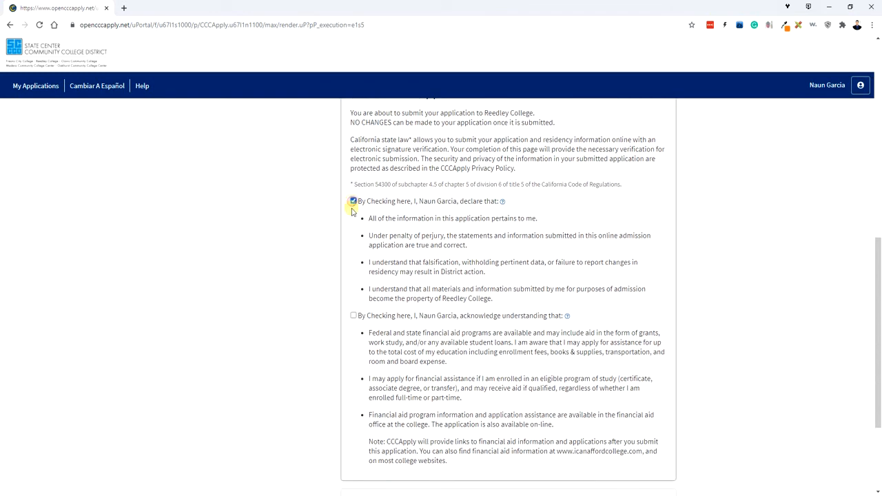
pyautogui.click(353, 316)
# Submit the completed Reedley College application with Submit My Application.
pyautogui.scroll(-1, 596, 307)
pyautogui.scroll(-2, 599, 312)
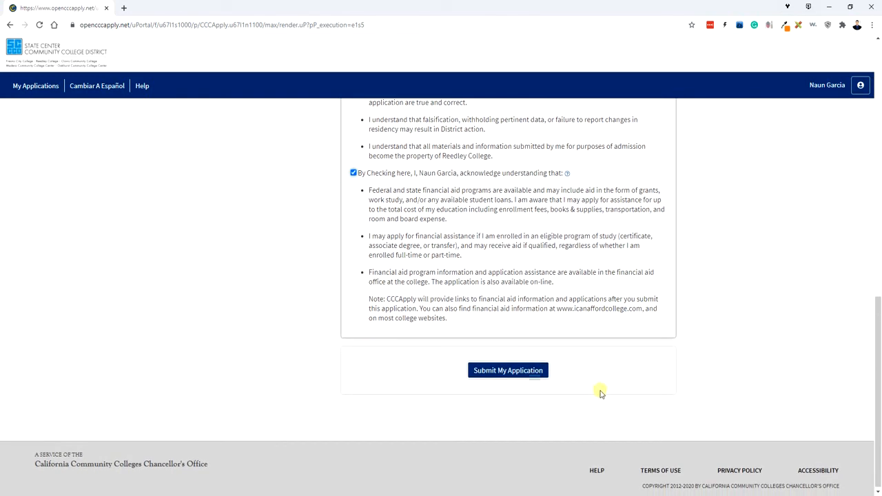
pyautogui.click(505, 372)
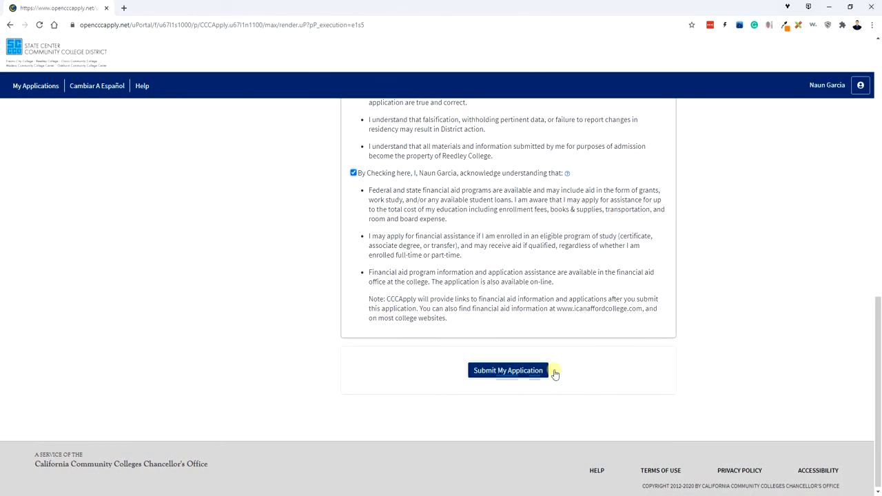